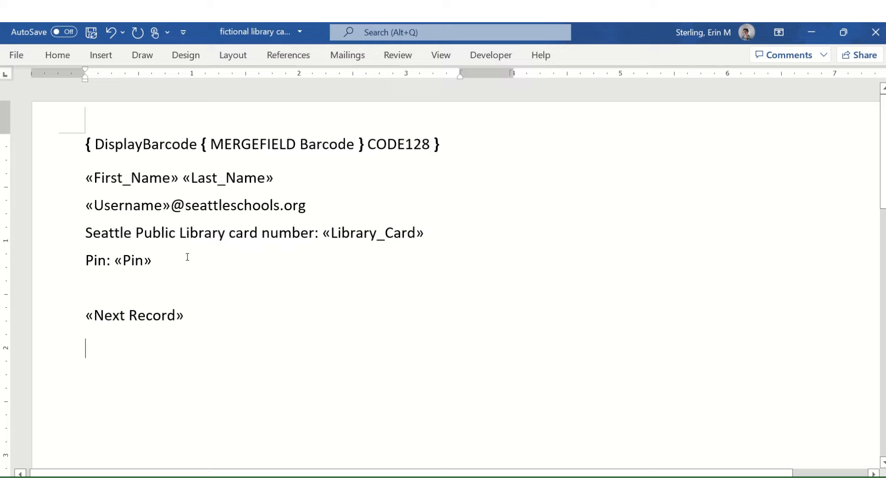
# Choose Use an Existing List under Mailings > Select Recipients.
pyautogui.click(347, 54)
pyautogui.click(348, 55)
pyautogui.click(341, 57)
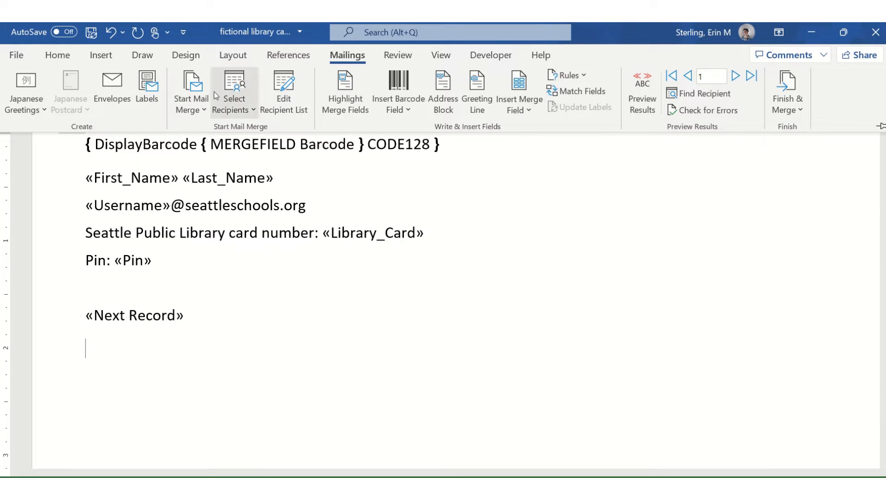
pyautogui.click(238, 111)
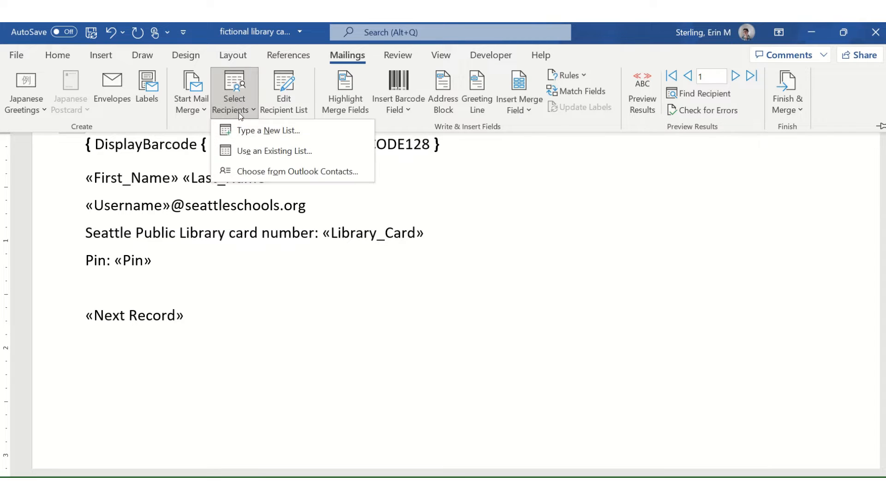
pyautogui.click(260, 155)
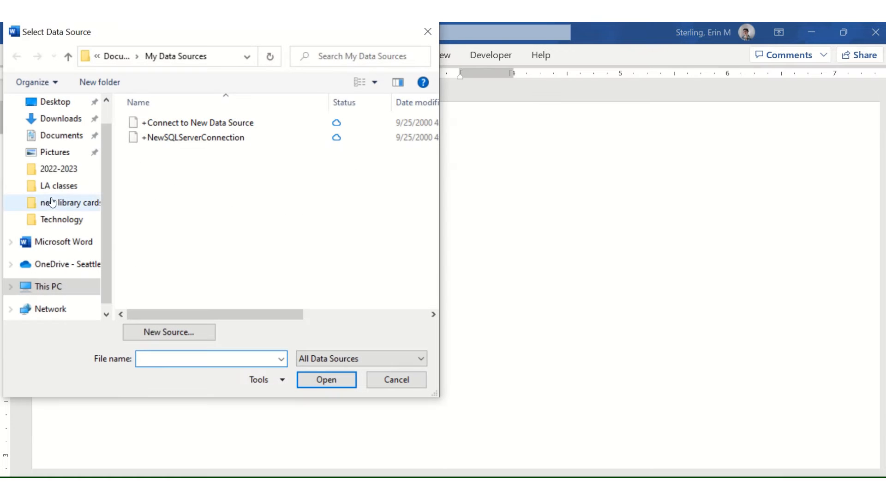
# Browse through Technology, new library cards and LA classes, and open the 'fictional classes' workbook.
pyautogui.click(62, 221)
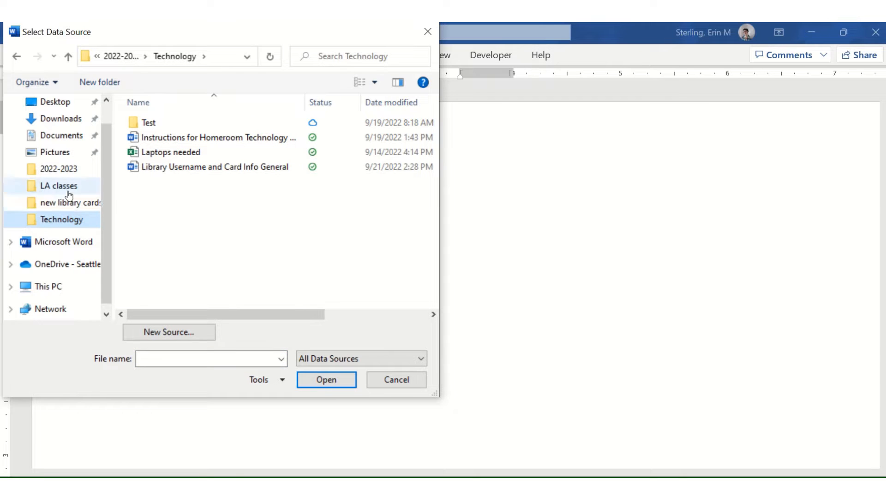
pyautogui.click(70, 209)
pyautogui.scroll(-3, 222, 214)
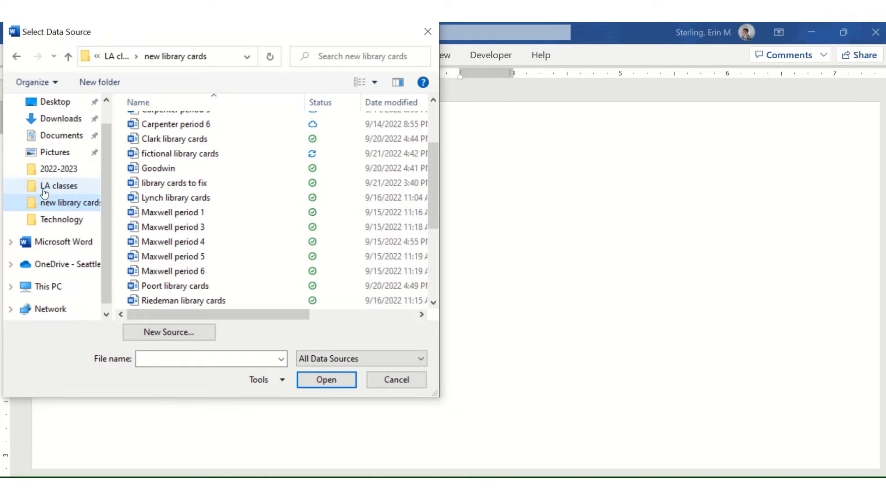
pyautogui.click(81, 191)
pyautogui.scroll(-6, 260, 228)
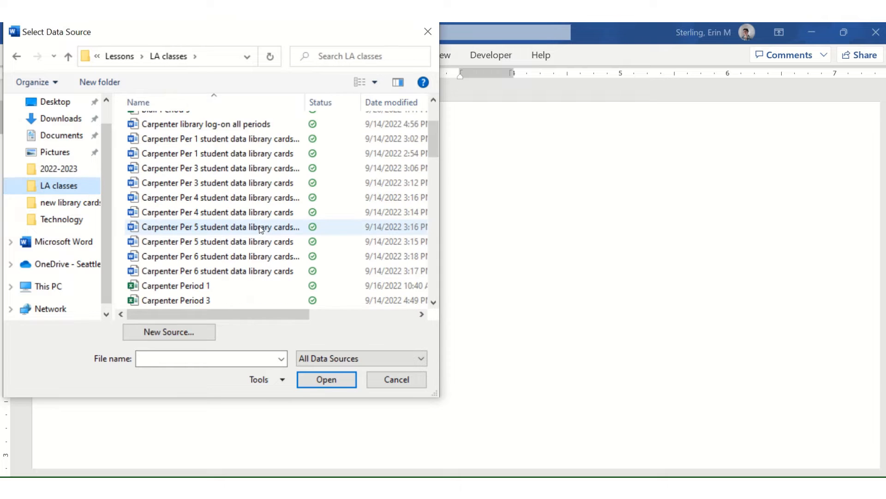
pyautogui.scroll(-5, 260, 227)
pyautogui.scroll(2, 257, 226)
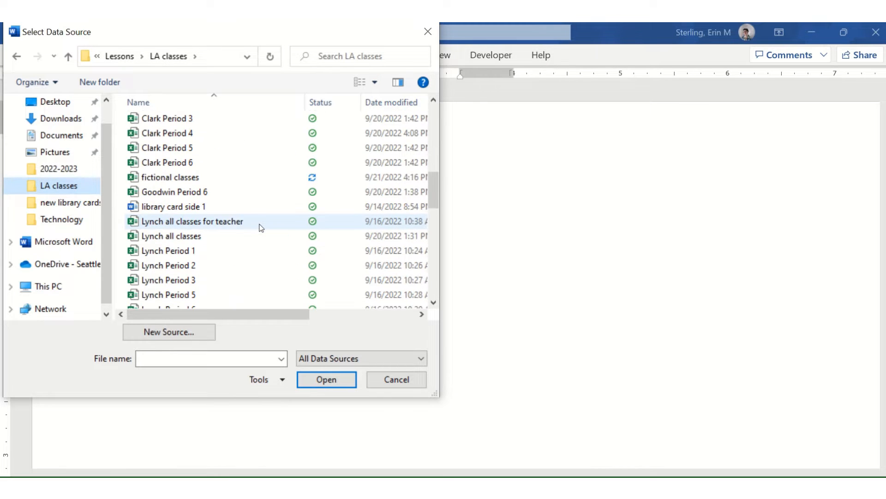
pyautogui.doubleClick(195, 179)
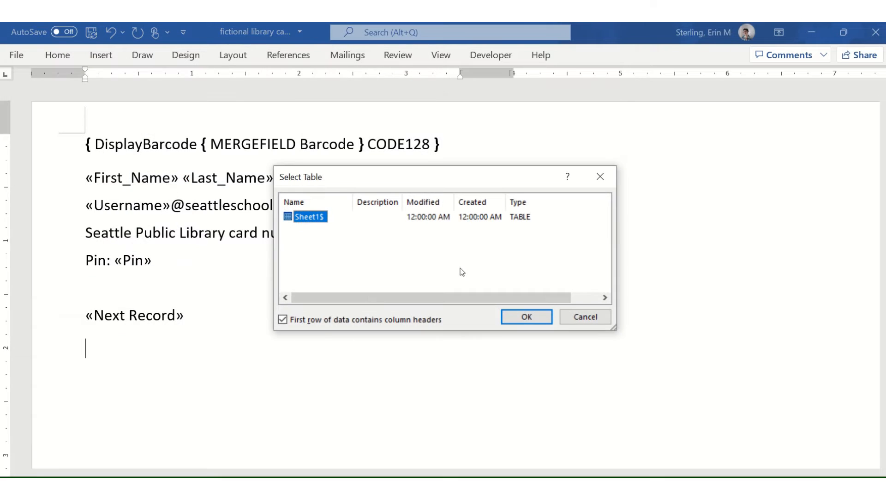
# Accept Sheet1$ as the recipient table and switch the barcode to its field code.
pyautogui.click(519, 317)
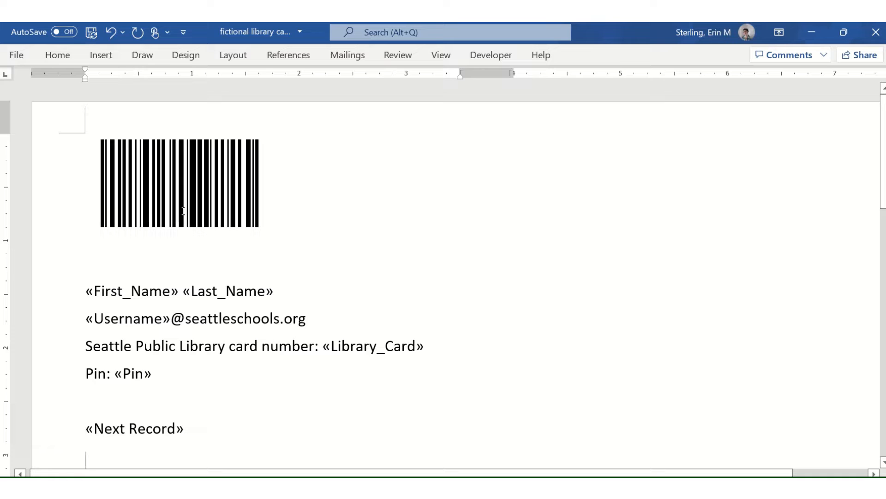
pyautogui.click(185, 197)
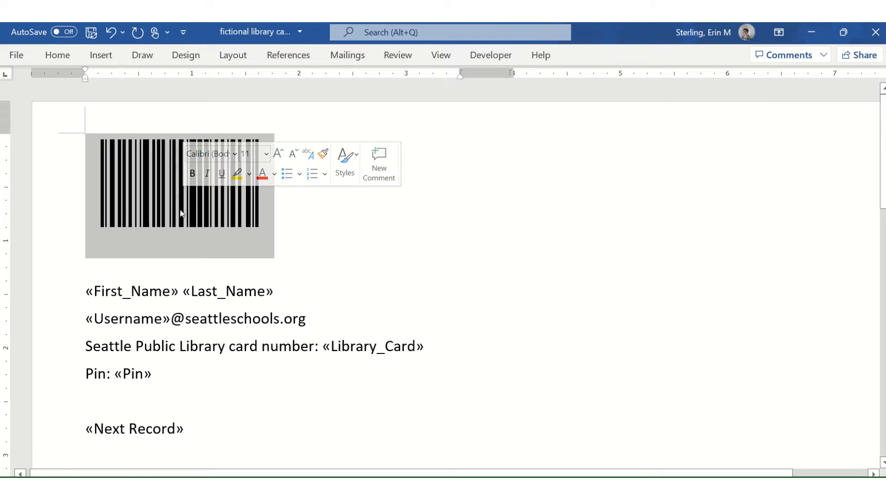
pyautogui.rightClick(181, 213)
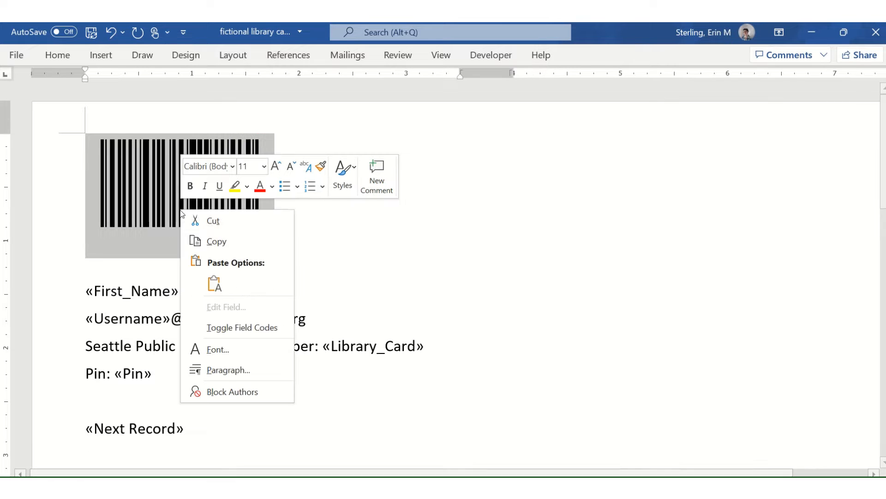
pyautogui.click(253, 332)
# Look at the Insert Barcode Field options and close them without inserting anything.
pyautogui.click(355, 56)
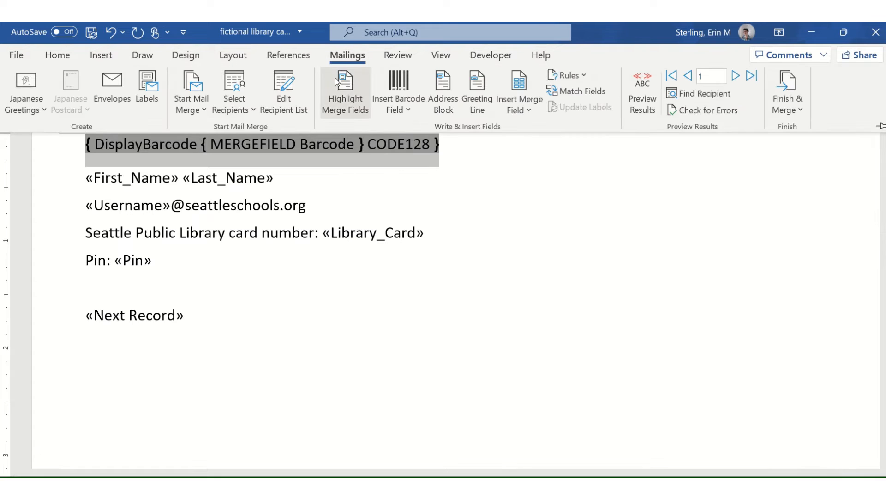
pyautogui.click(410, 110)
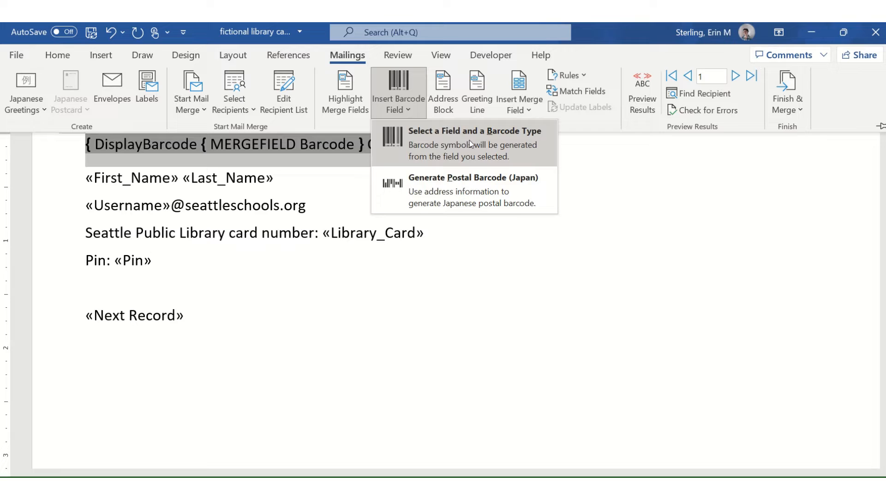
pyautogui.click(342, 151)
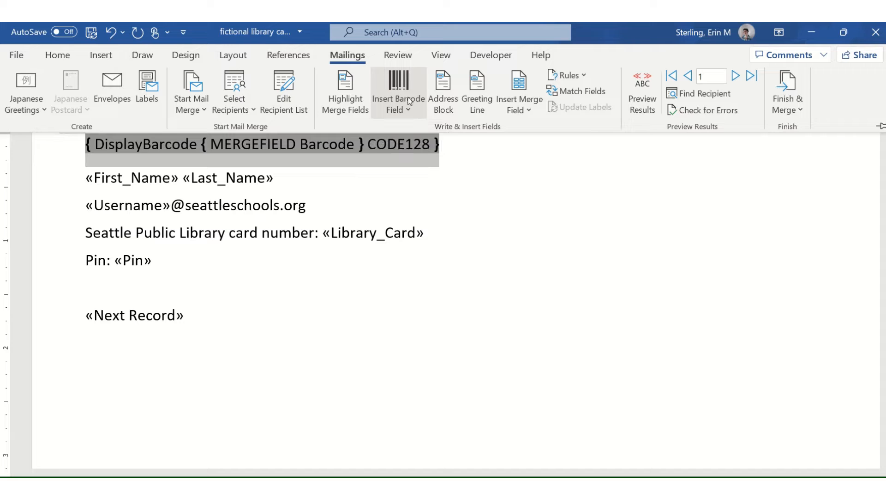
# Inspect the barcode field code and delete the space after its opening brace.
pyautogui.click(373, 161)
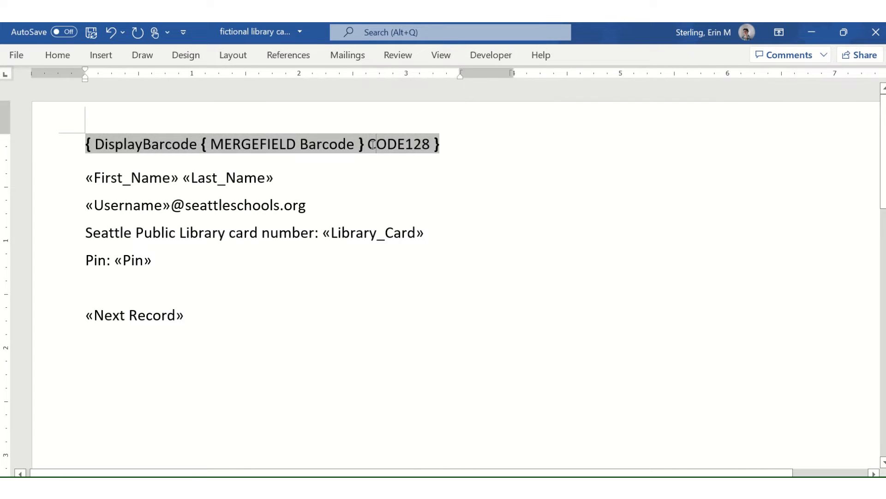
pyautogui.moveTo(438, 144); pyautogui.dragTo(203, 144)
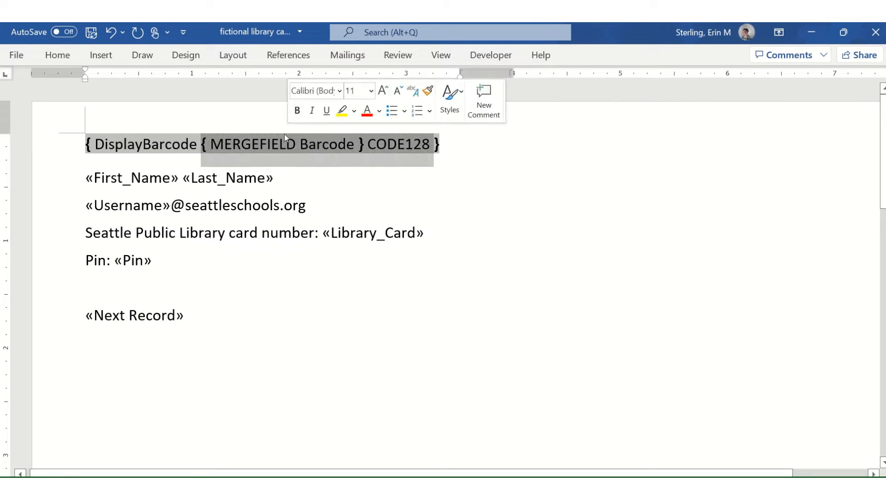
pyautogui.click(210, 144)
pyautogui.click(347, 55)
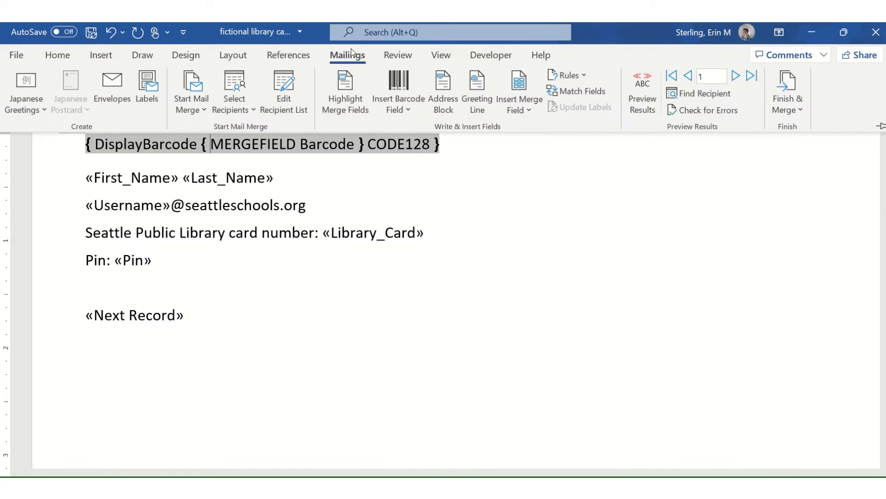
pyautogui.moveTo(86, 148); pyautogui.dragTo(173, 155)
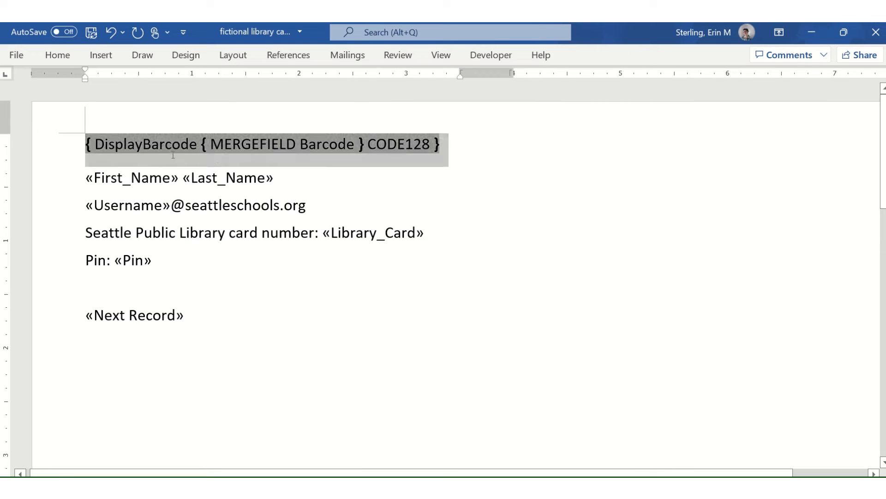
pyautogui.click(446, 145)
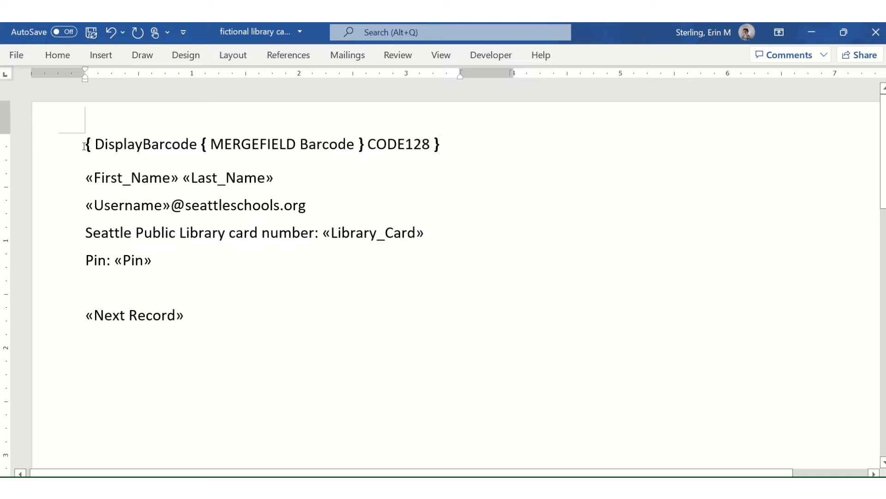
pyautogui.click(84, 146)
pyautogui.click(93, 145)
pyautogui.press('BackSpace')
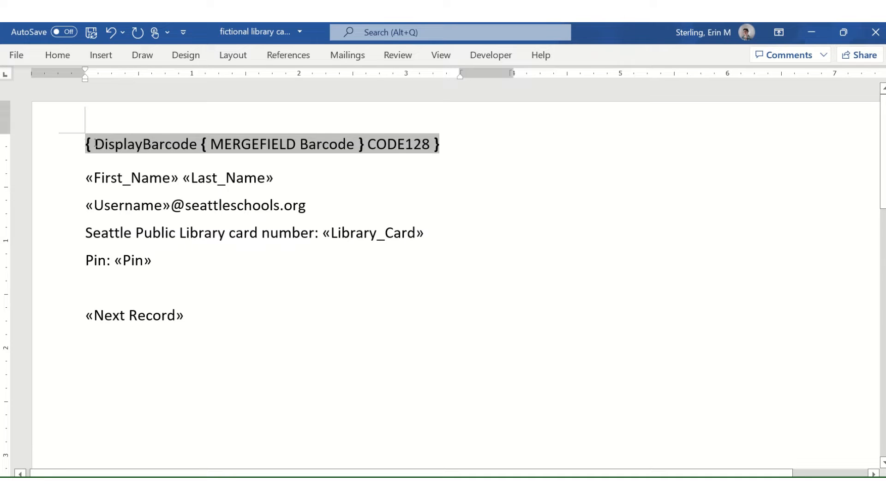
# Remove the sample number 008131234 from the field, leaving only CODE128 after DisplayBarcode.
pyautogui.moveTo(95, 145); pyautogui.dragTo(109, 148)
pyautogui.click(215, 139)
pyautogui.moveTo(225, 146); pyautogui.dragTo(228, 151)
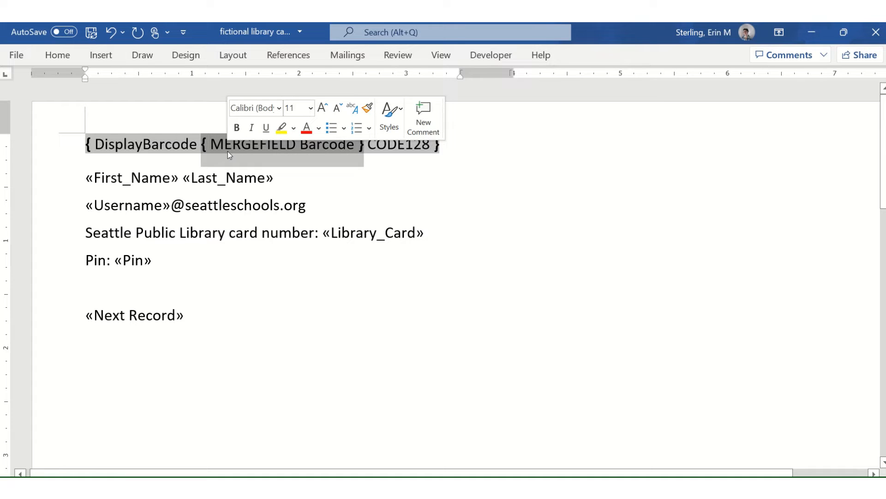
pyautogui.write('00')
pyautogui.write('813')
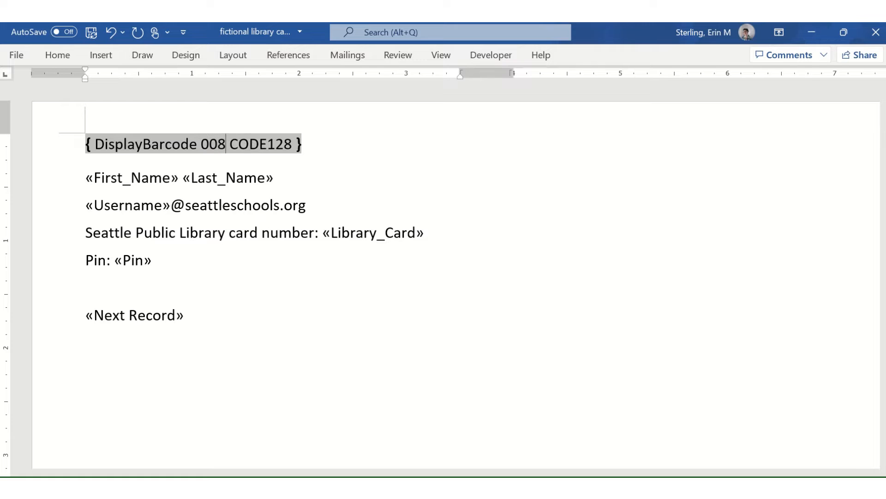
pyautogui.write('01234')
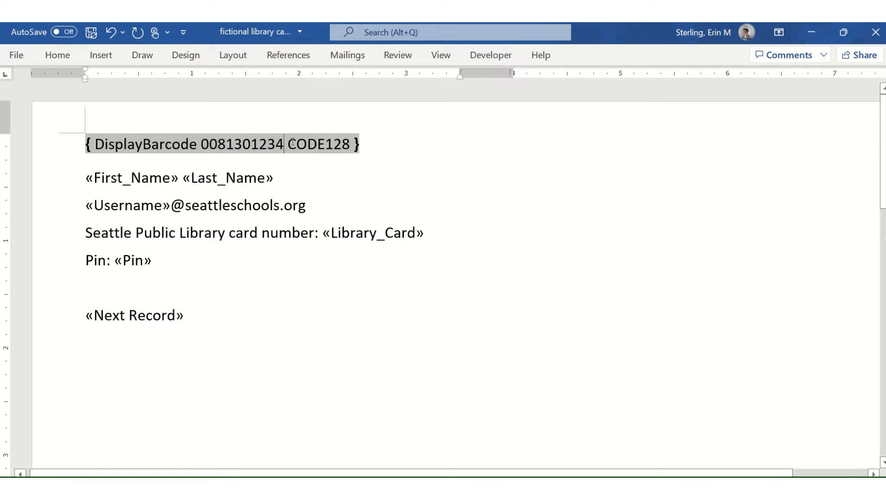
pyautogui.click(255, 143)
pyautogui.press('BackSpace')
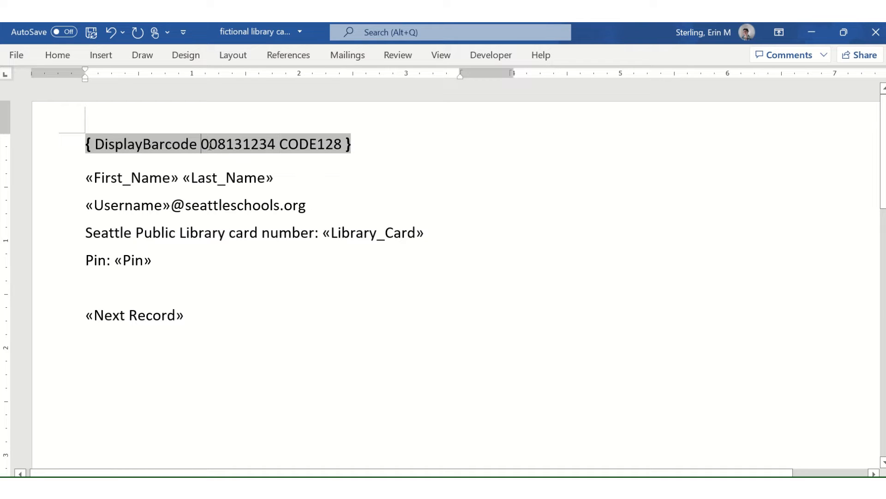
pyautogui.moveTo(205, 146); pyautogui.dragTo(273, 149)
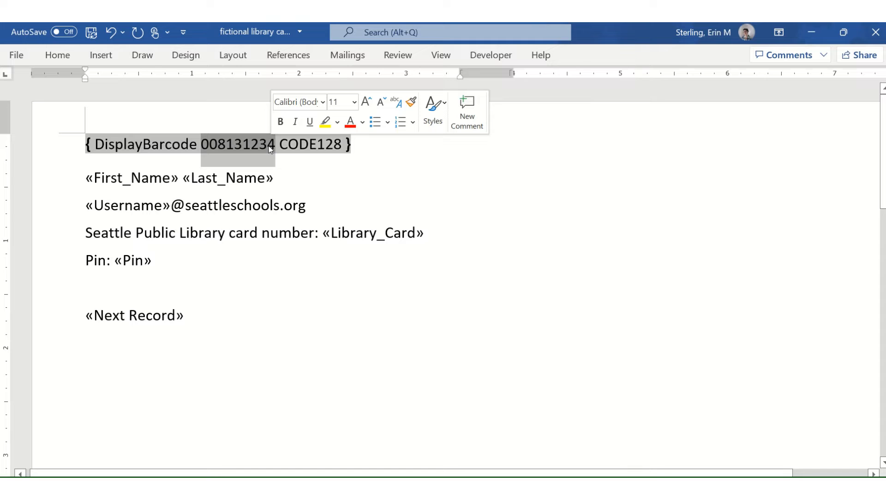
pyautogui.press('Delete')
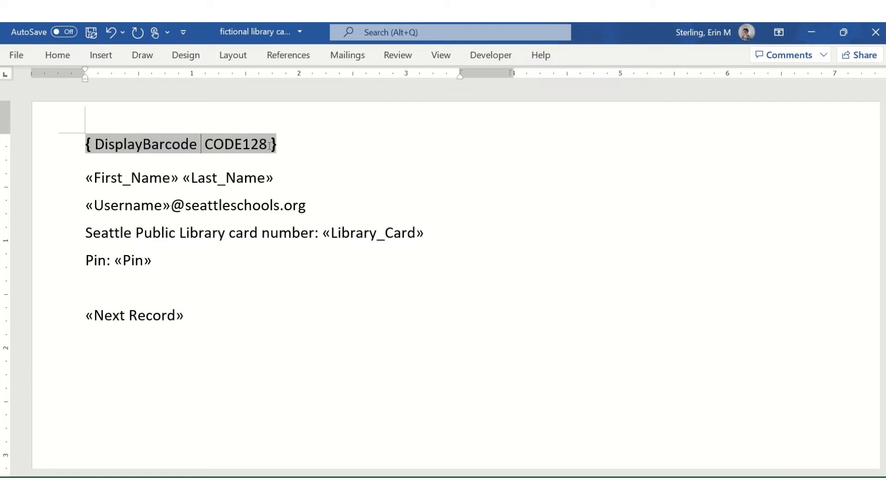
# Insert the Barcode merge field into the DisplayBarcode code, update it, and show its field code.
pyautogui.click(329, 55)
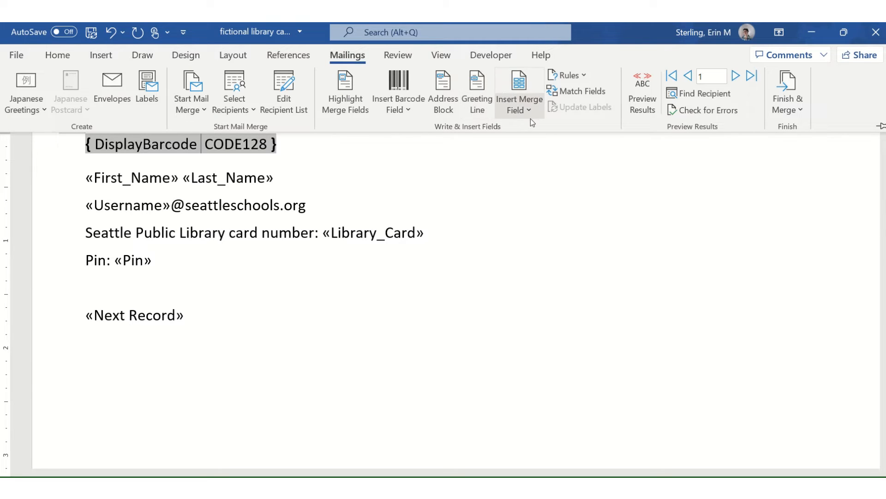
pyautogui.click(530, 111)
pyautogui.click(540, 212)
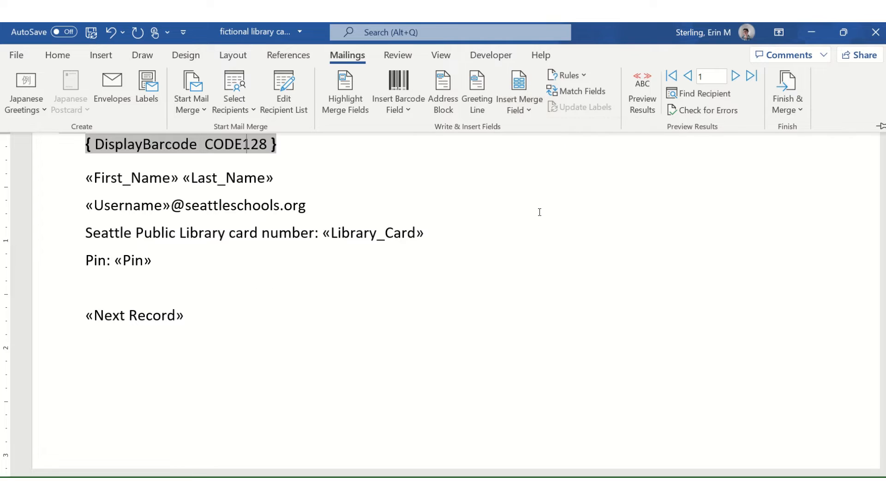
pyautogui.hotkey('shift', 'F9')
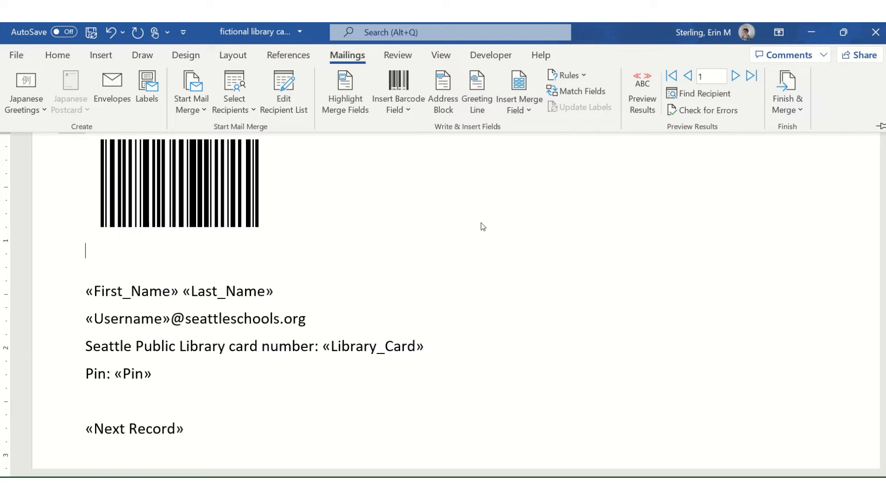
pyautogui.click(526, 111)
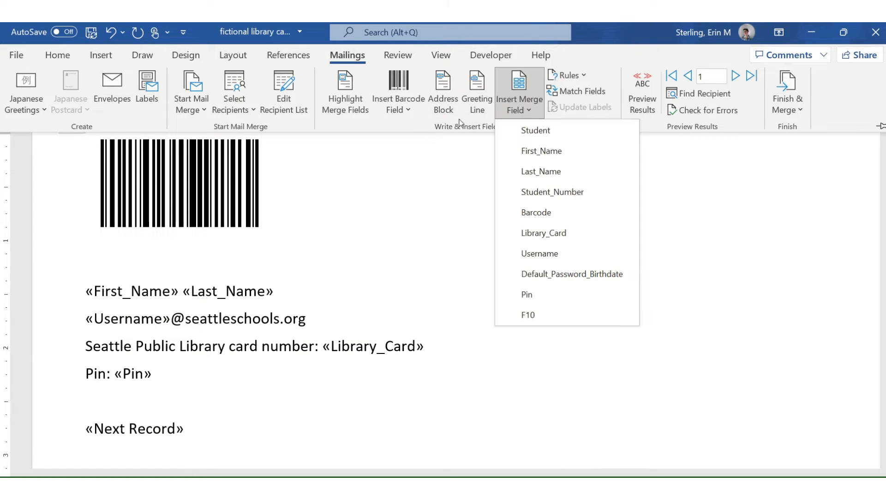
pyautogui.click(214, 177)
pyautogui.click(187, 184)
pyautogui.rightClick(193, 181)
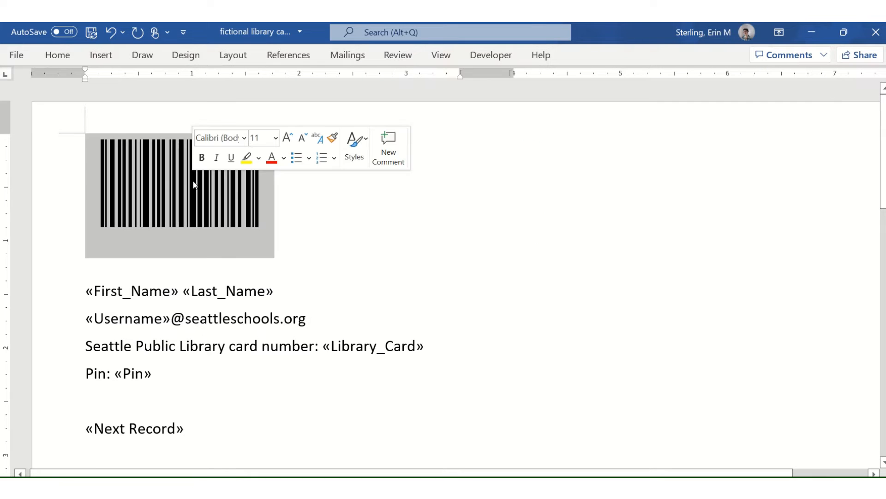
pyautogui.click(257, 296)
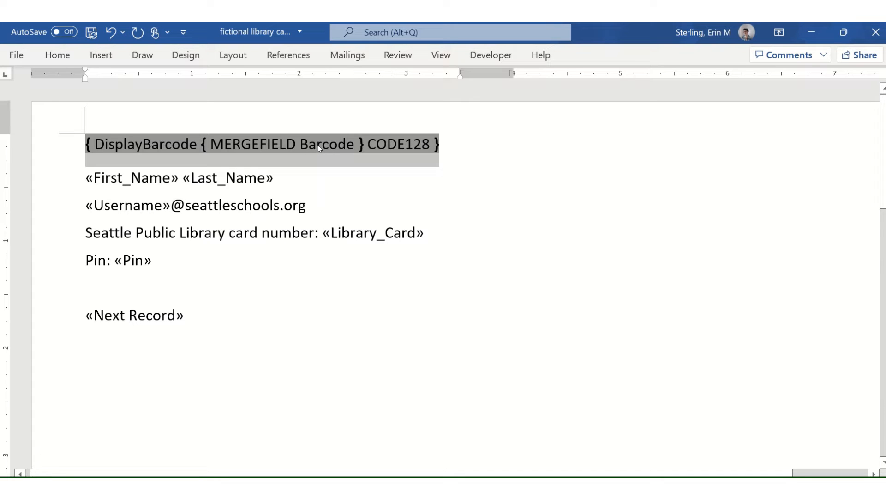
# Check the merge field list at the «First_Name» and «Last_Name» fields, inserting nothing.
pyautogui.click(223, 185)
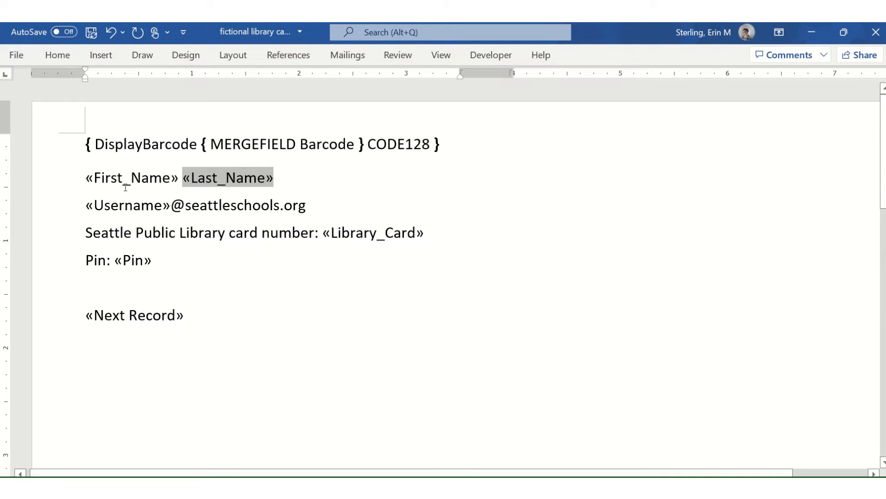
pyautogui.click(94, 181)
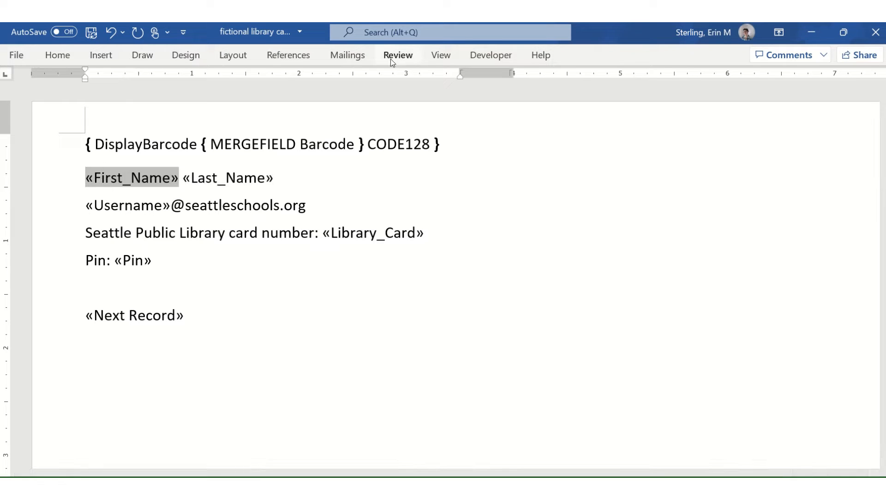
pyautogui.click(372, 60)
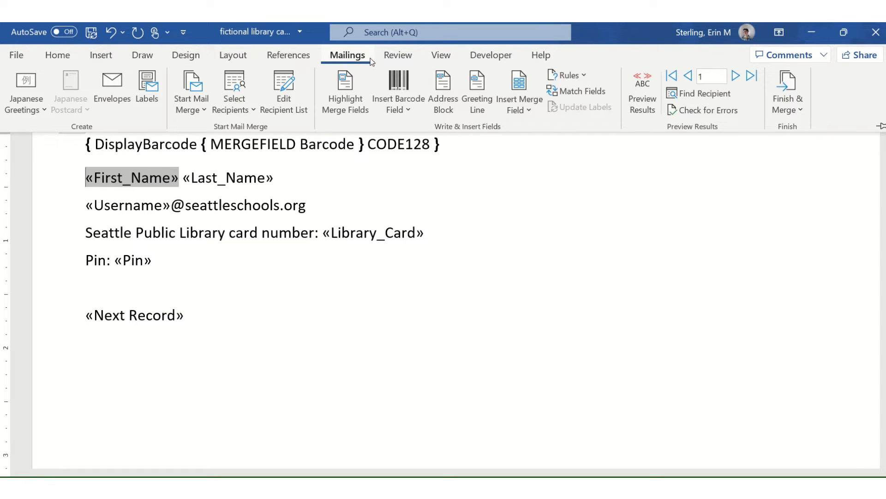
pyautogui.click(520, 109)
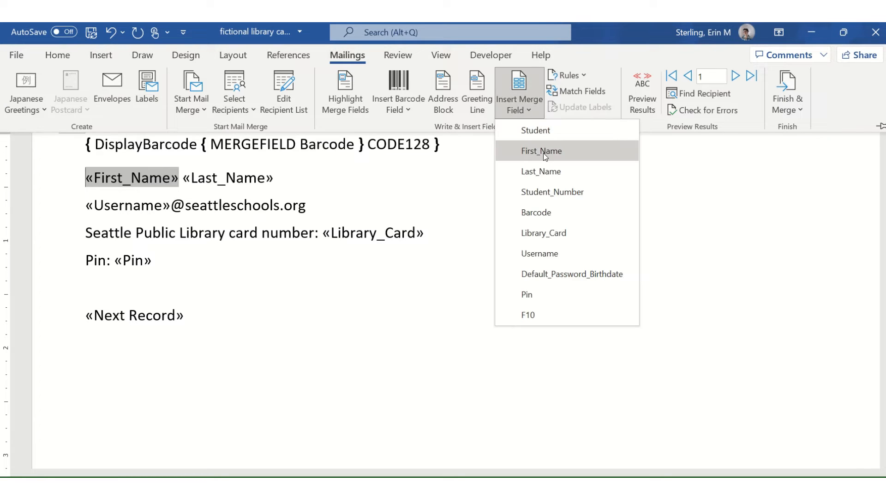
pyautogui.click(184, 180)
pyautogui.click(189, 180)
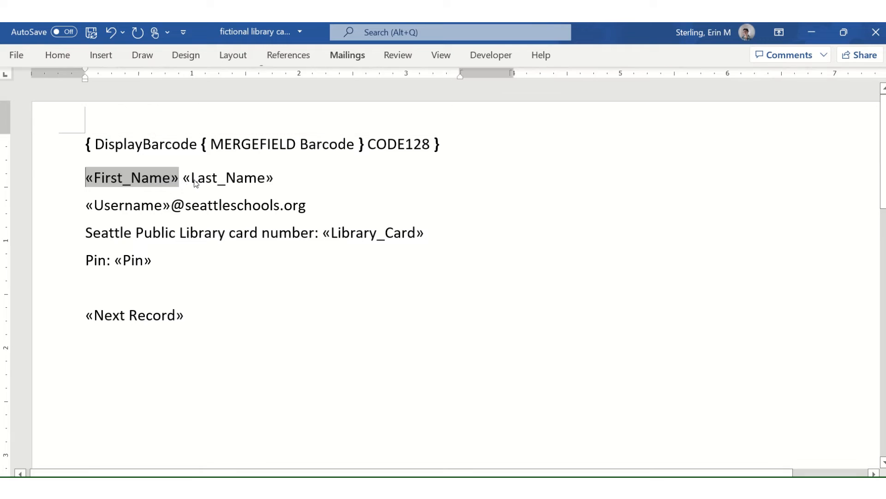
pyautogui.click(348, 55)
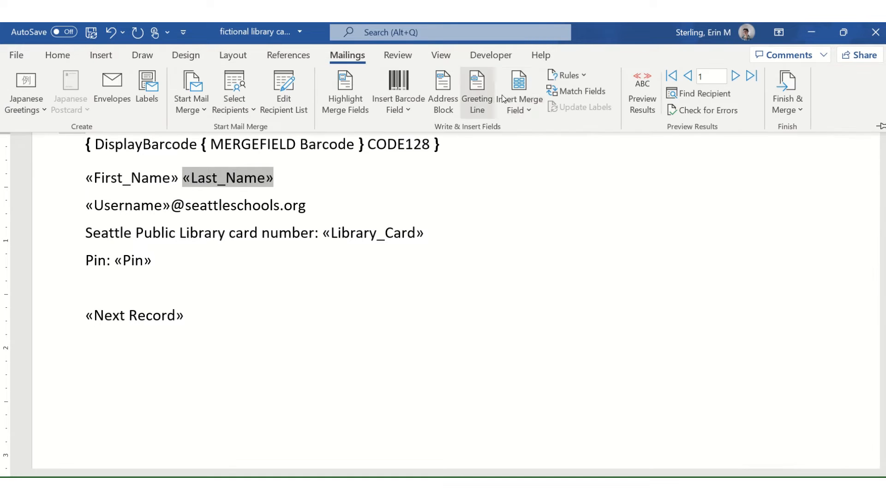
pyautogui.click(519, 104)
pyautogui.click(222, 196)
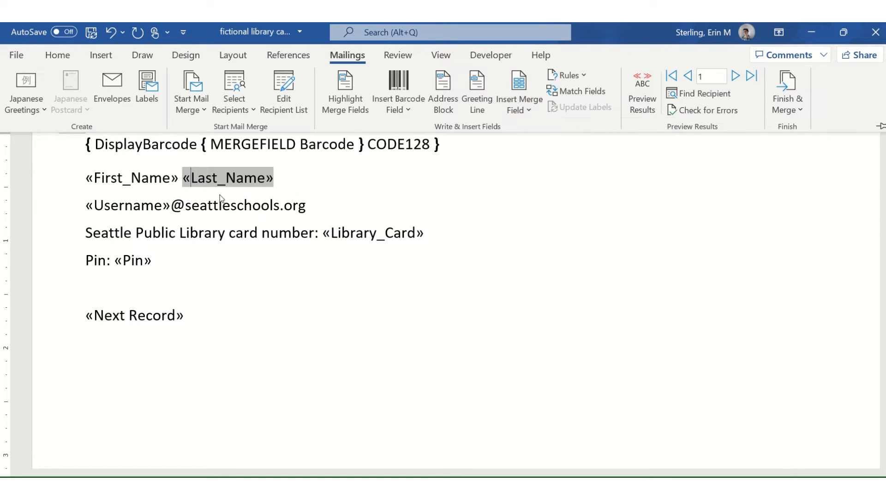
pyautogui.click(80, 207)
# Check the merge field list at the «Username» and «Pin» fields, leaving them unchanged.
pyautogui.click(106, 208)
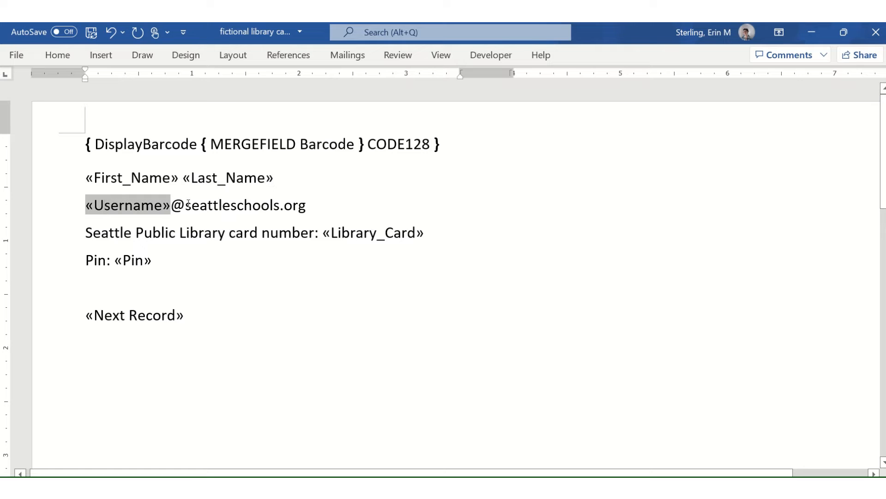
pyautogui.press('Left')
pyautogui.press('Left')
pyautogui.click(348, 55)
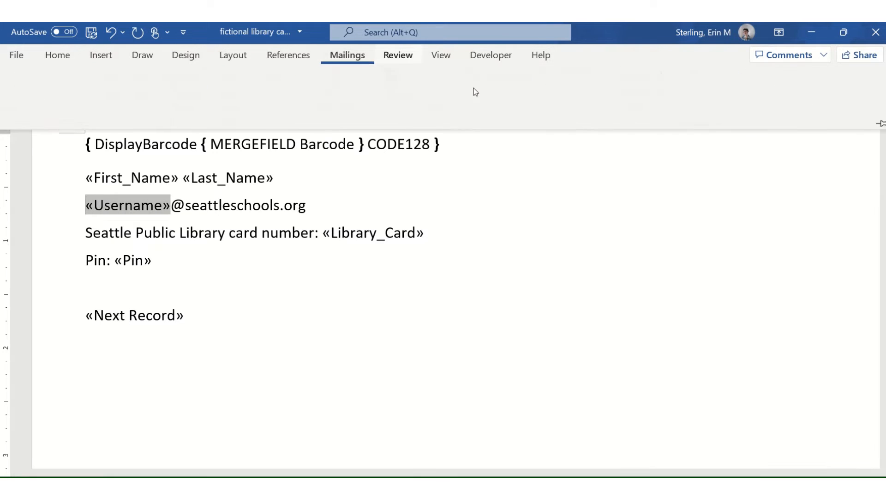
pyautogui.click(532, 110)
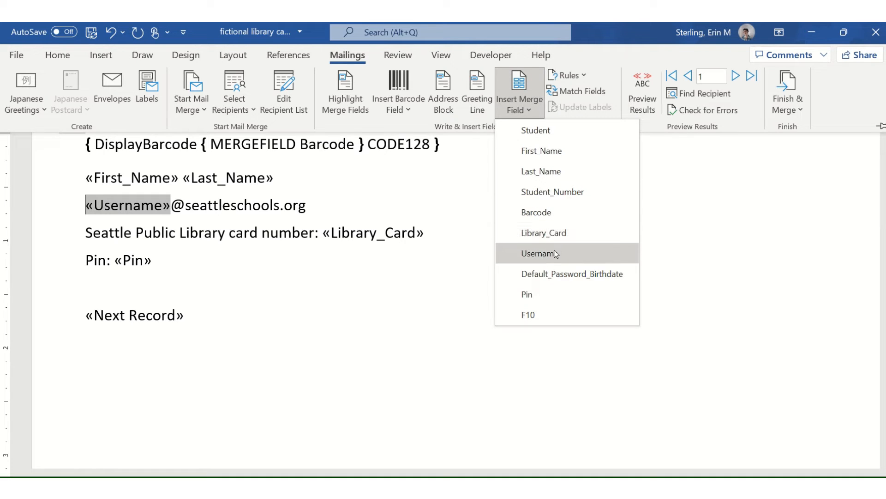
pyautogui.press('Escape')
pyautogui.press('Escape')
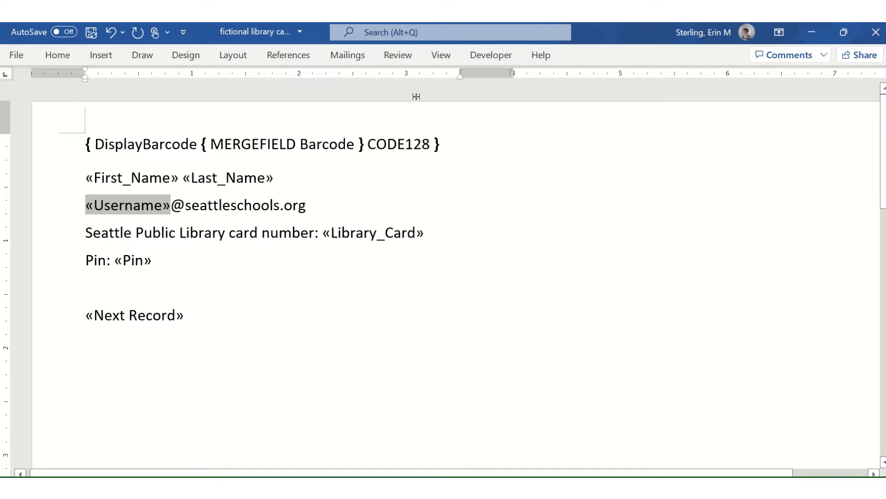
pyautogui.click(309, 233)
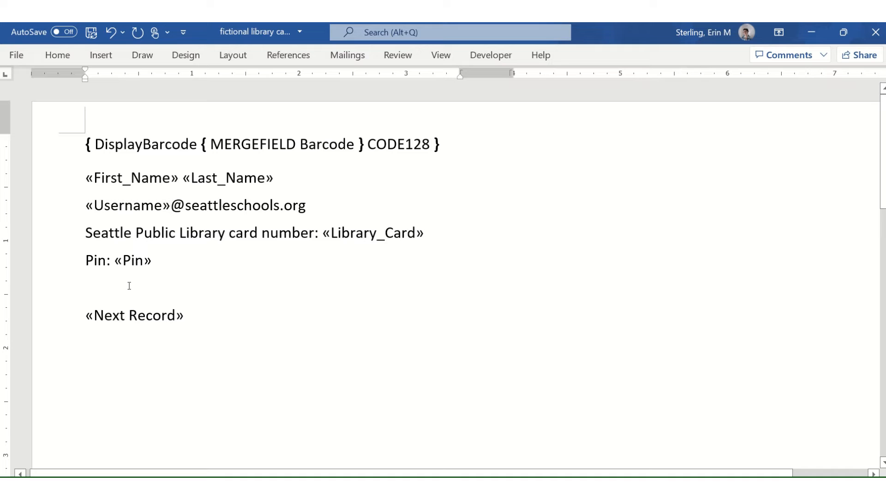
pyautogui.click(126, 259)
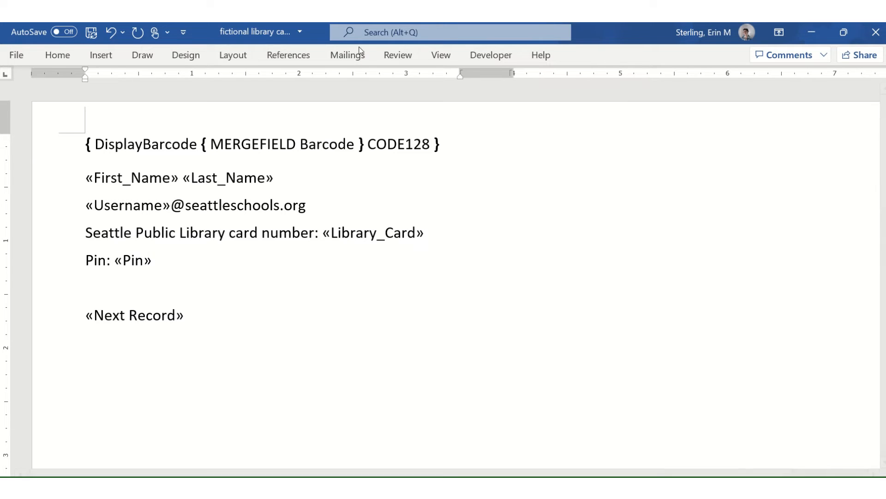
pyautogui.click(347, 55)
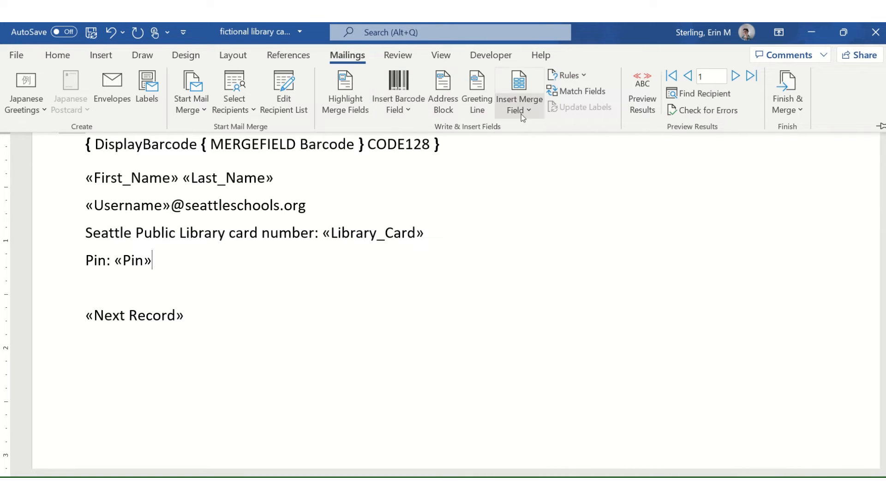
pyautogui.click(167, 263)
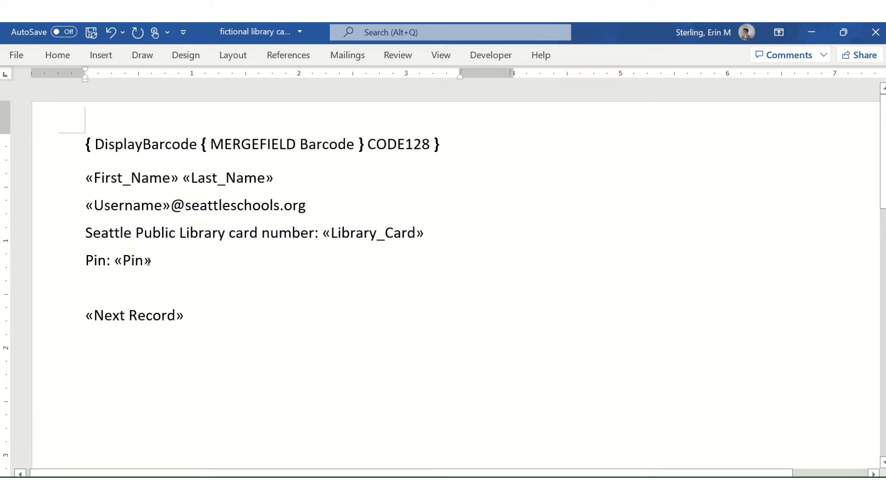
# Copy the card block from barcode to «Pin» onto a new line below «Next Record».
pyautogui.moveTo(156, 263); pyautogui.dragTo(85, 151)
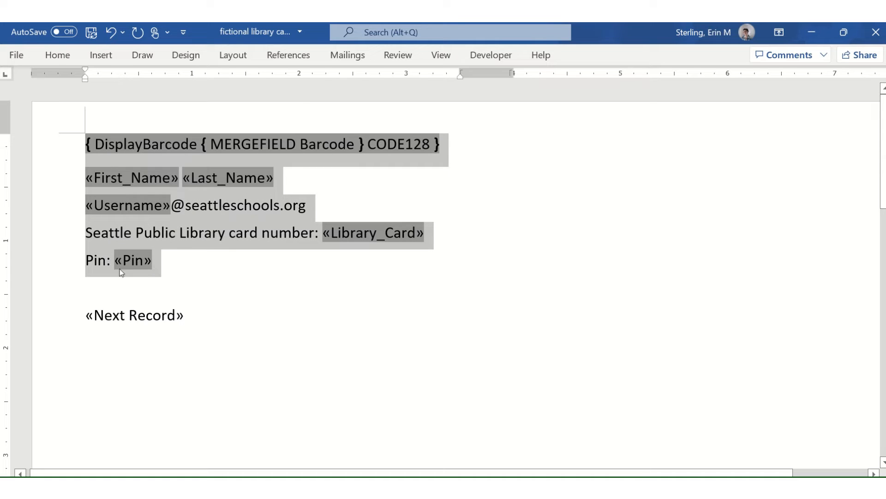
pyautogui.click(184, 318)
pyautogui.press('Return')
pyautogui.hotkey('ctrl', 'v')
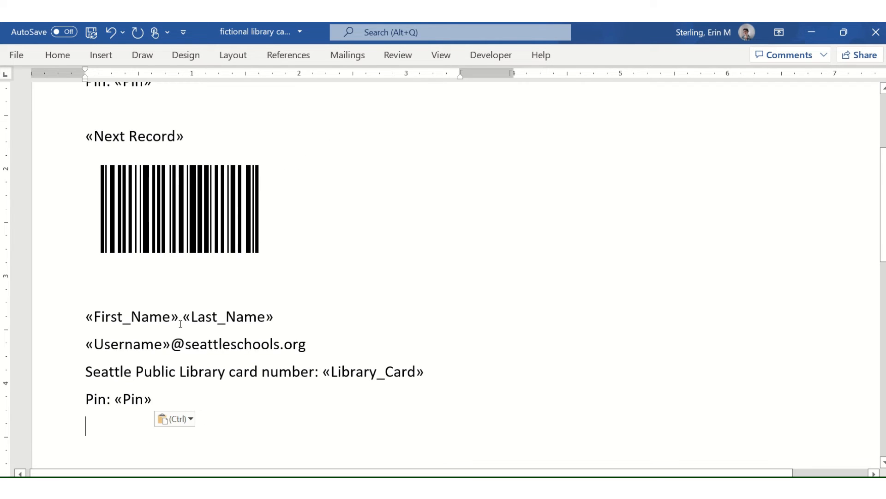
pyautogui.scroll(4, 164, 282)
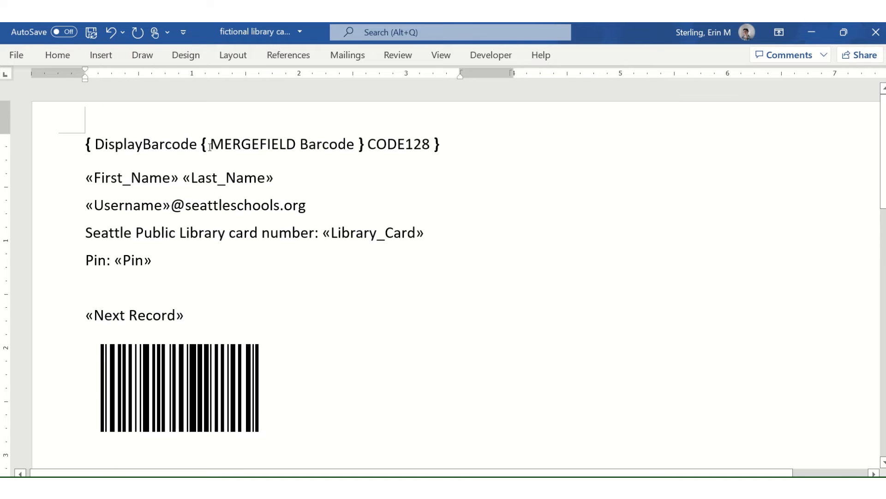
# Toggle the top barcode to reveal { MERGEFIELD Barcode }, then back to the rendered barcode.
pyautogui.click(210, 146)
pyautogui.rightClick(210, 145)
pyautogui.click(270, 290)
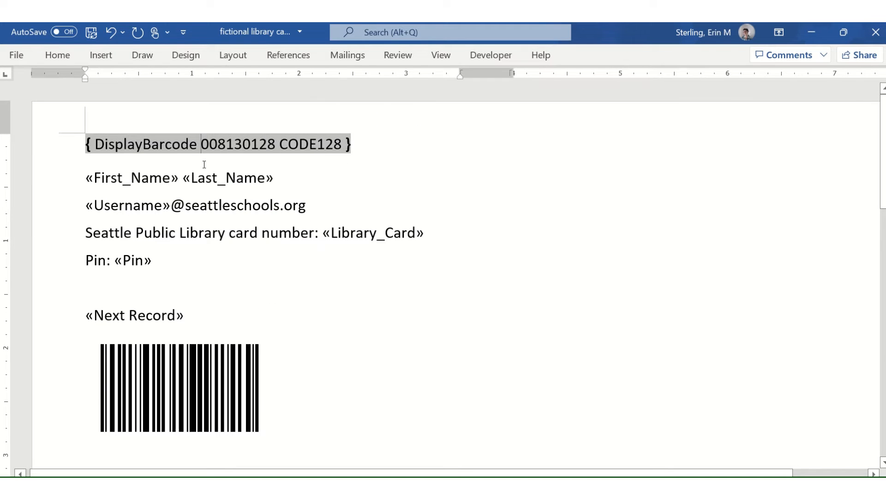
pyautogui.rightClick(219, 146)
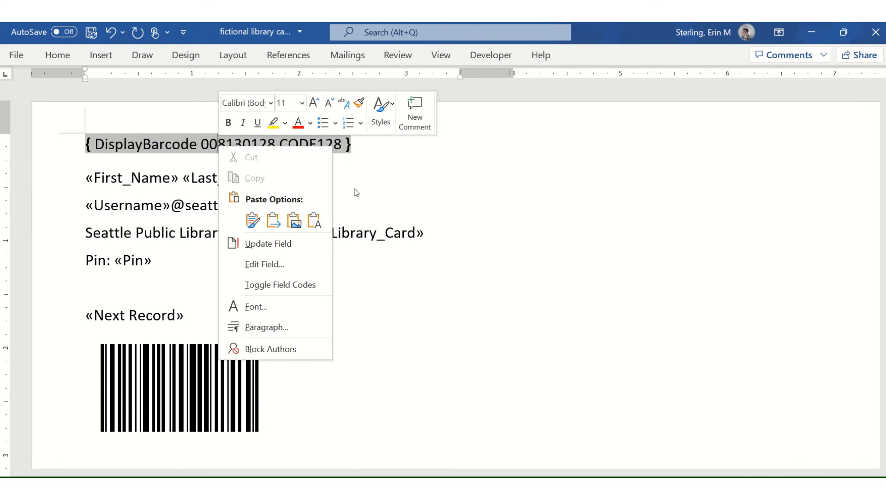
pyautogui.click(296, 285)
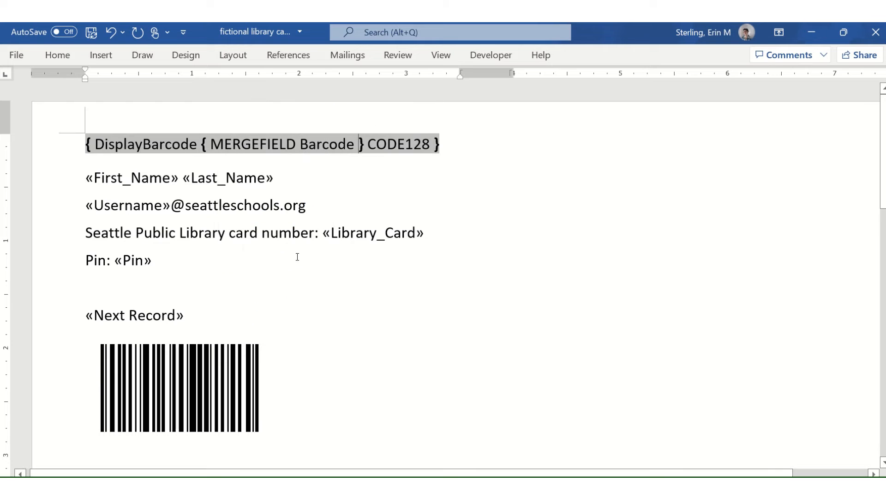
pyautogui.click(168, 186)
pyautogui.rightClick(104, 147)
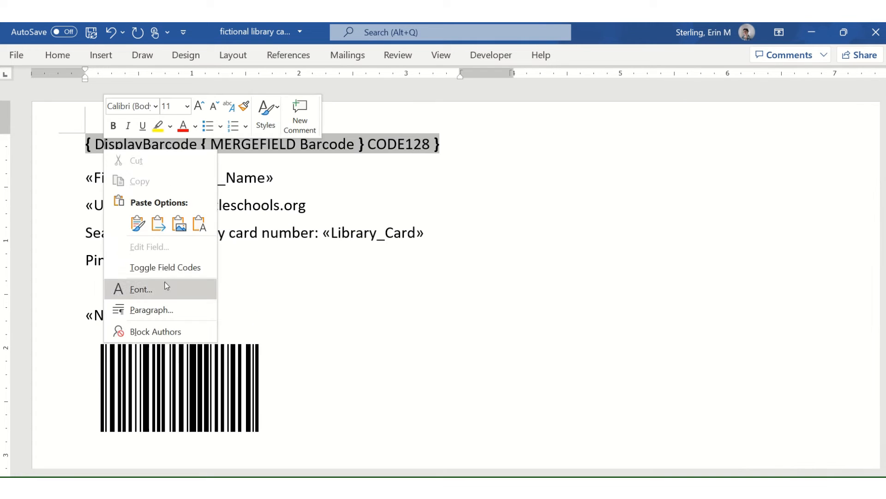
pyautogui.click(166, 268)
pyautogui.click(317, 343)
pyautogui.scroll(-3, 304, 340)
pyautogui.scroll(3, 299, 340)
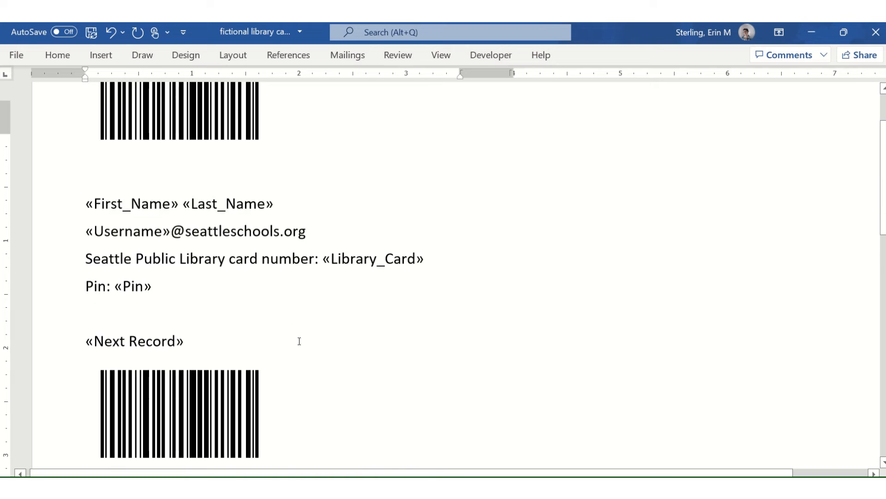
pyautogui.click(347, 55)
pyautogui.click(639, 99)
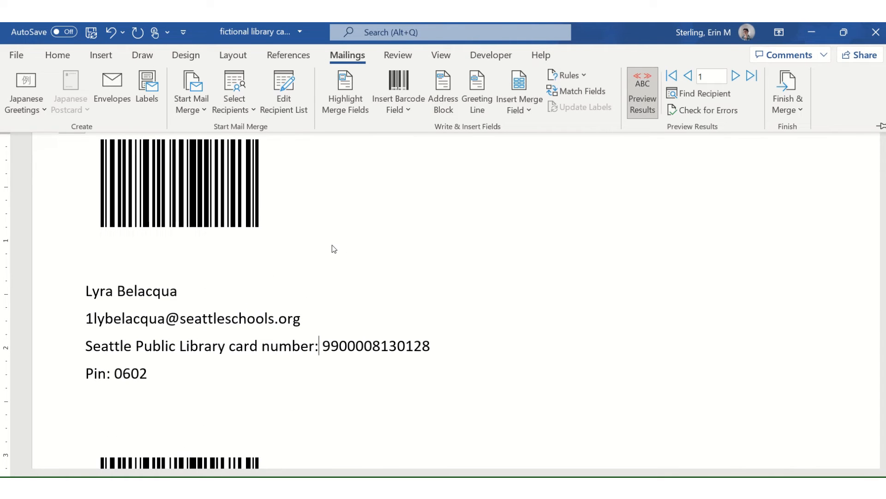
pyautogui.scroll(-5, 187, 242)
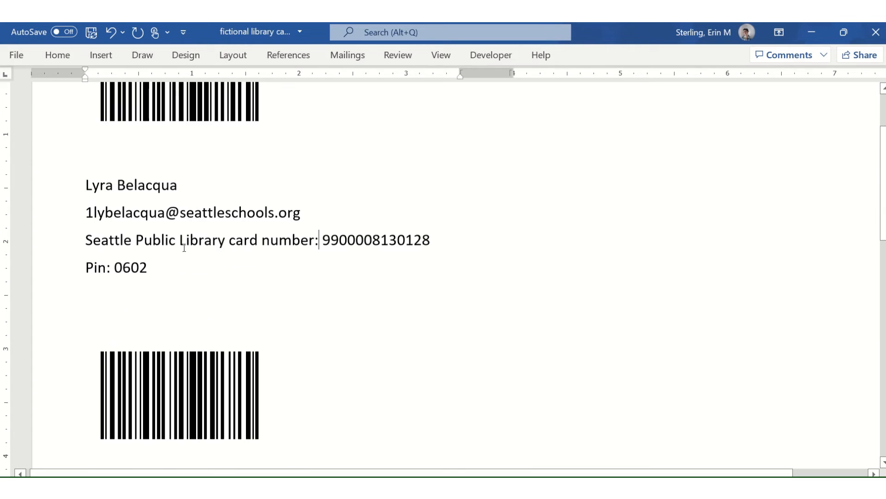
pyautogui.scroll(5, 185, 241)
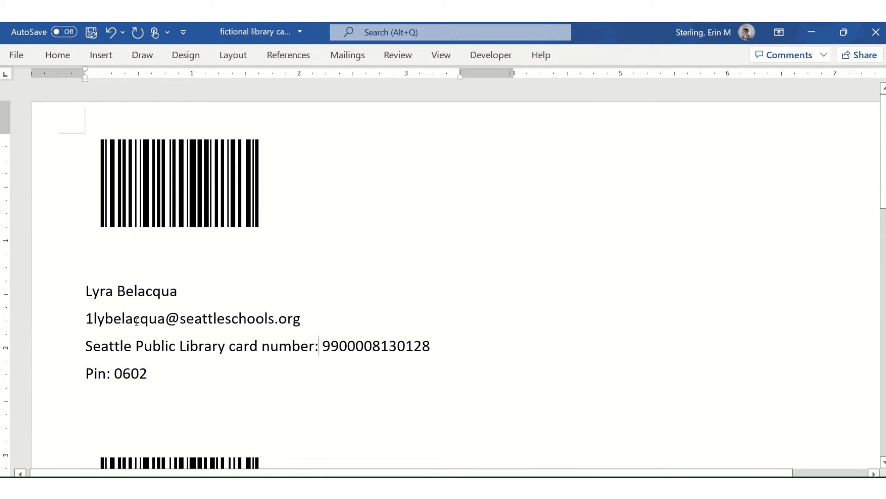
pyautogui.scroll(-6, 194, 287)
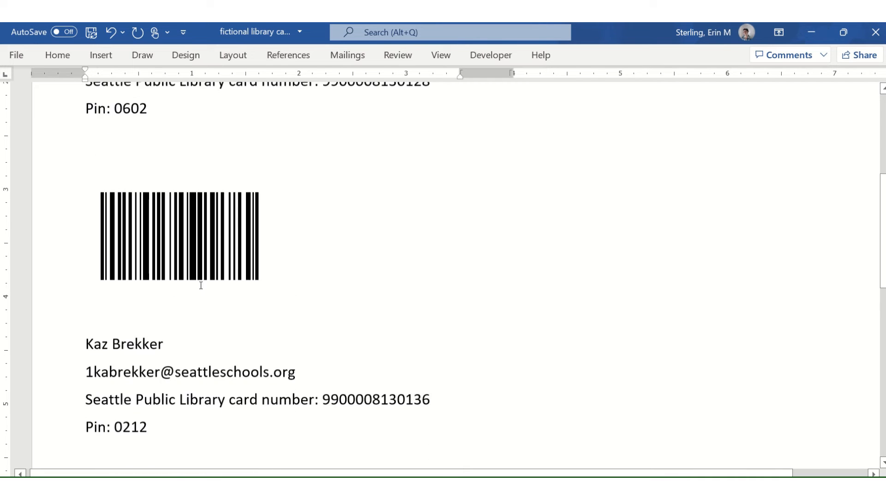
pyautogui.click(347, 55)
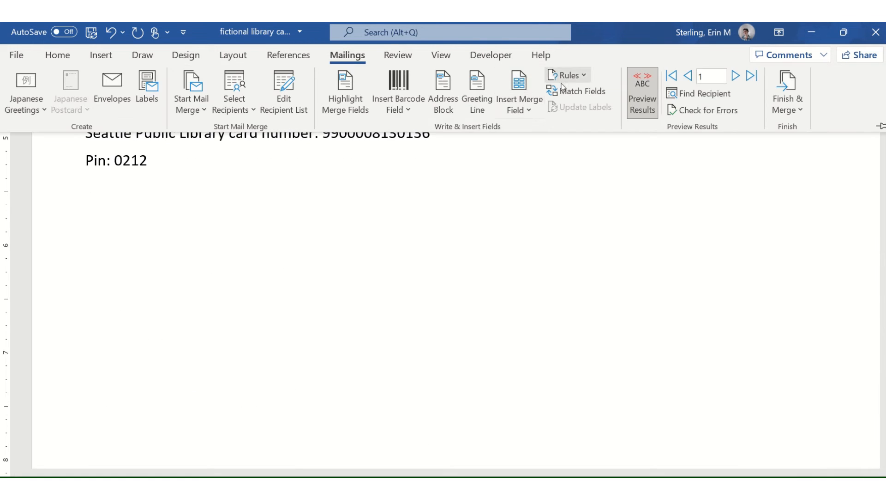
pyautogui.click(634, 95)
pyautogui.scroll(4, 271, 227)
pyautogui.scroll(2, 147, 305)
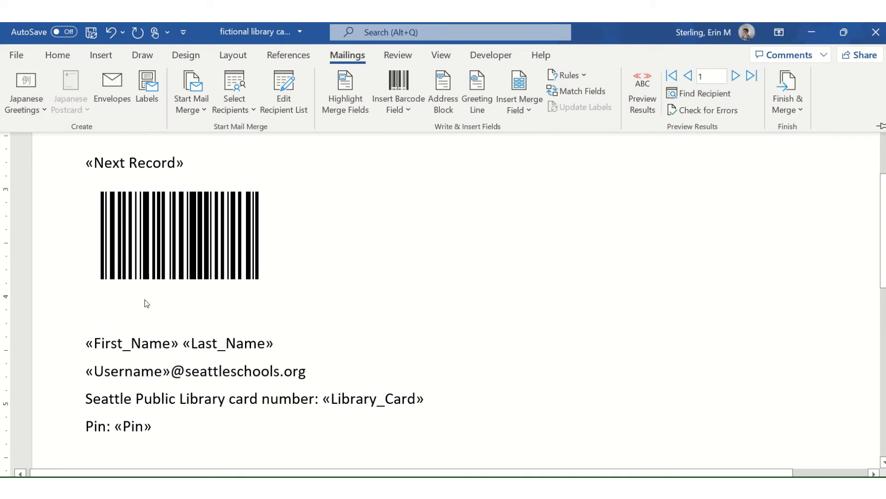
# Paste four more copies of the «Next Record» to «Pin» block after the last «Pin».
pyautogui.click(87, 163)
pyautogui.moveTo(87, 163); pyautogui.dragTo(271, 443)
pyautogui.hotkey('ctrl', 'c')
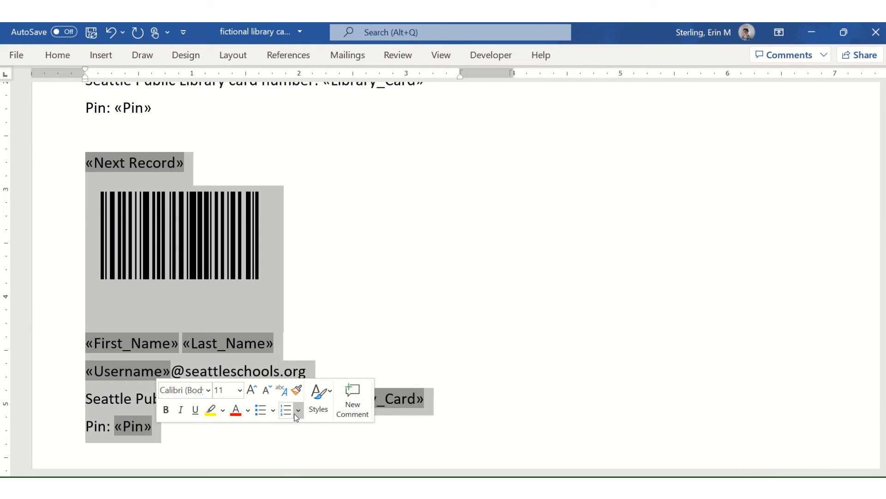
pyautogui.click(181, 429)
pyautogui.press('Return')
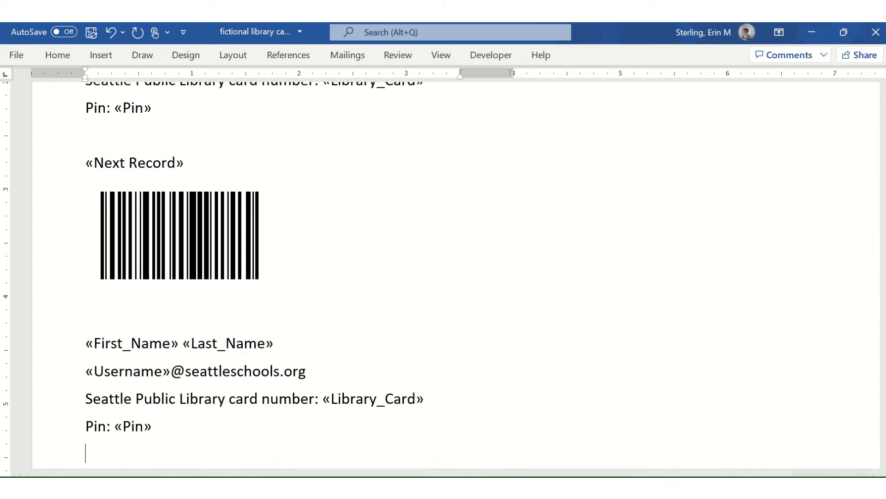
pyautogui.hotkey('ctrl', 'v')
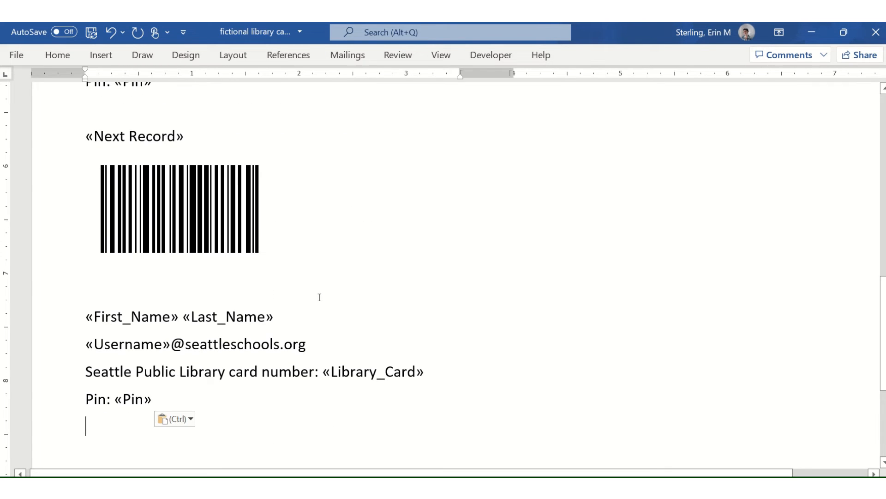
pyautogui.press('Return')
pyautogui.hotkey('ctrl', 'v')
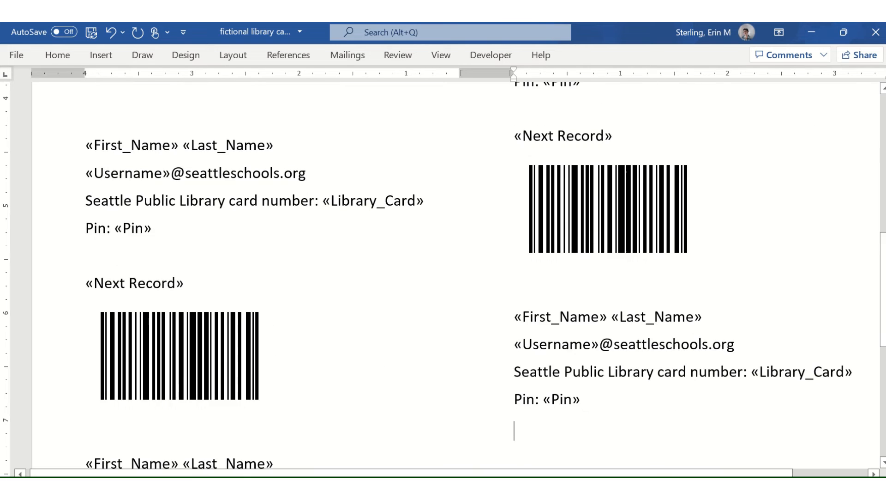
pyautogui.hotkey('ctrl', 'v')
pyautogui.hotkey('ctrl', 'v')
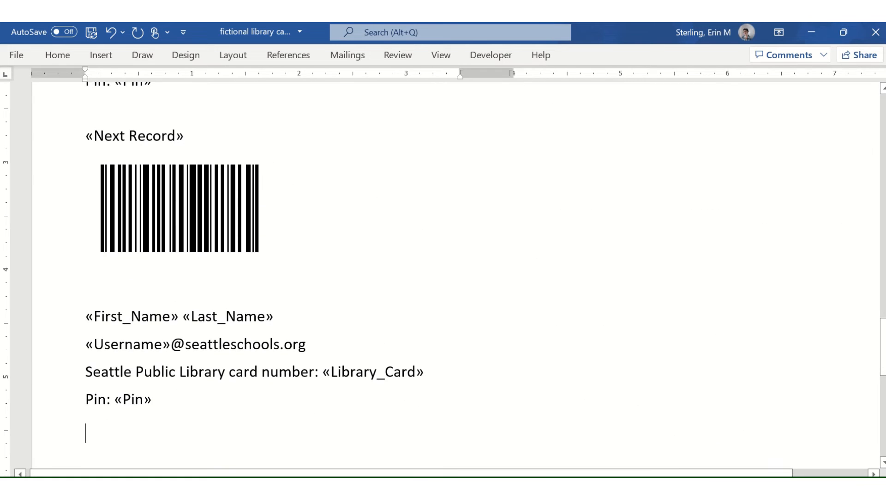
pyautogui.hotkey('ctrl', 'v')
# Preview Results to fill the pages with real student card data.
pyautogui.click(335, 55)
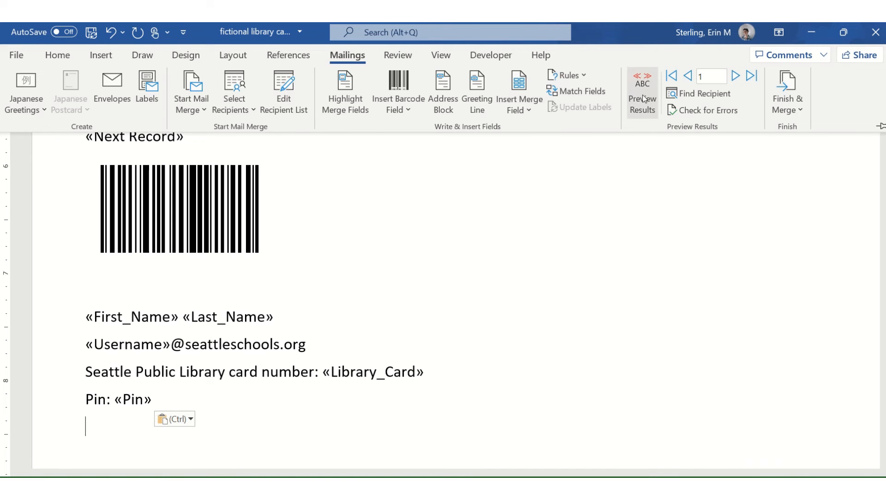
pyautogui.click(643, 95)
pyautogui.scroll(-10, 483, 217)
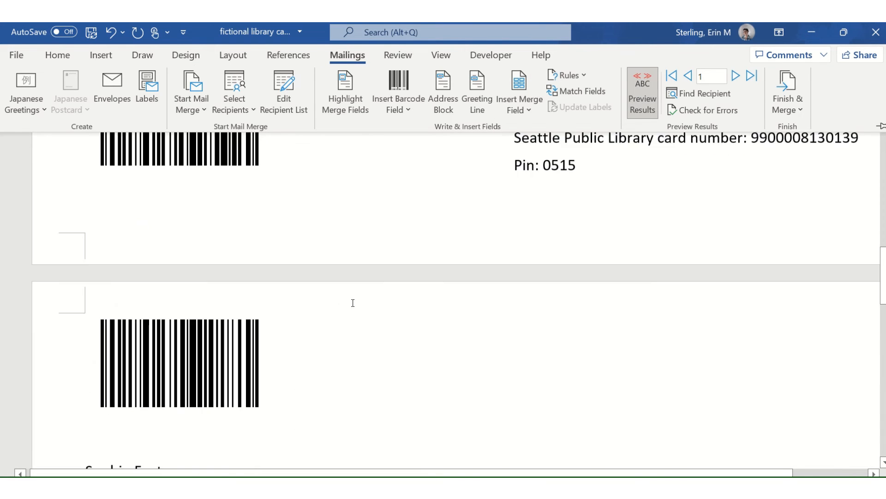
pyautogui.scroll(-6, 353, 302)
# Delete the extra blank line between Pin: 0602 and the following barcode.
pyautogui.scroll(-3, 110, 369)
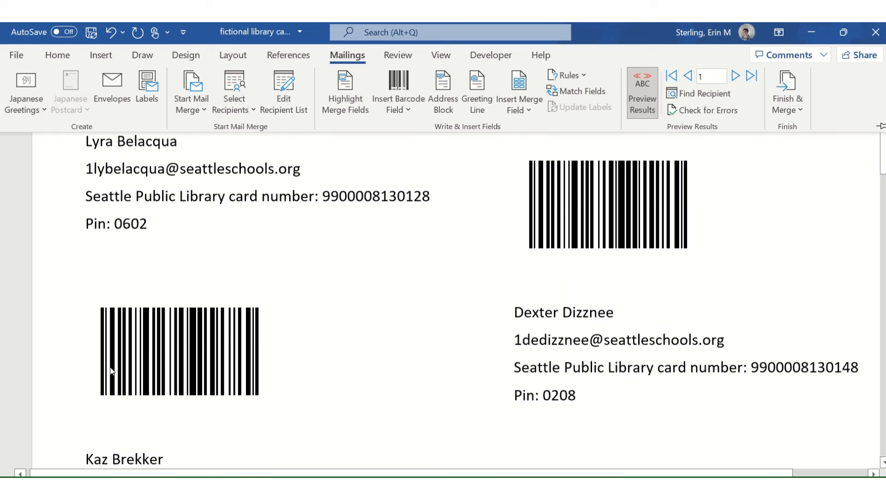
pyautogui.click(113, 251)
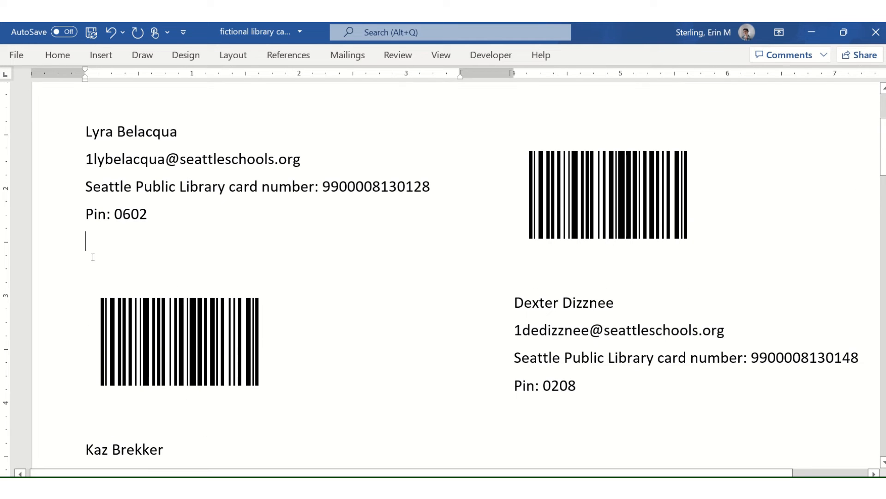
pyautogui.scroll(-9, 90, 258)
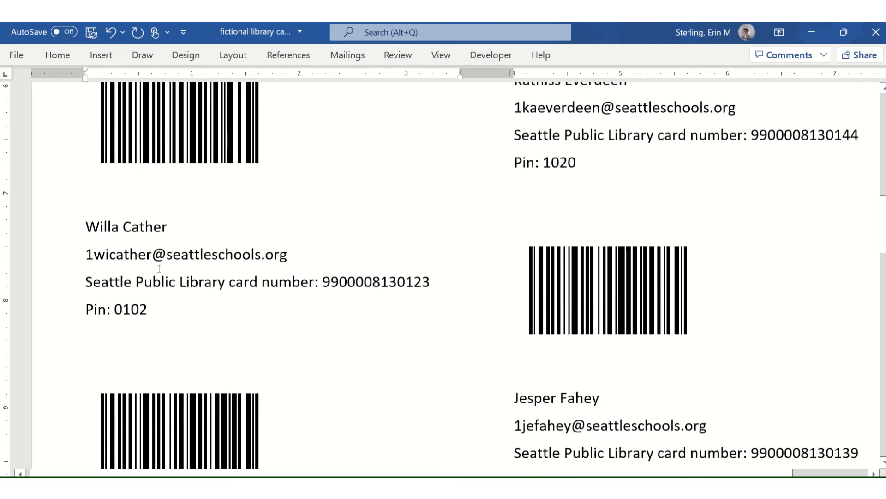
pyautogui.scroll(-7, 115, 212)
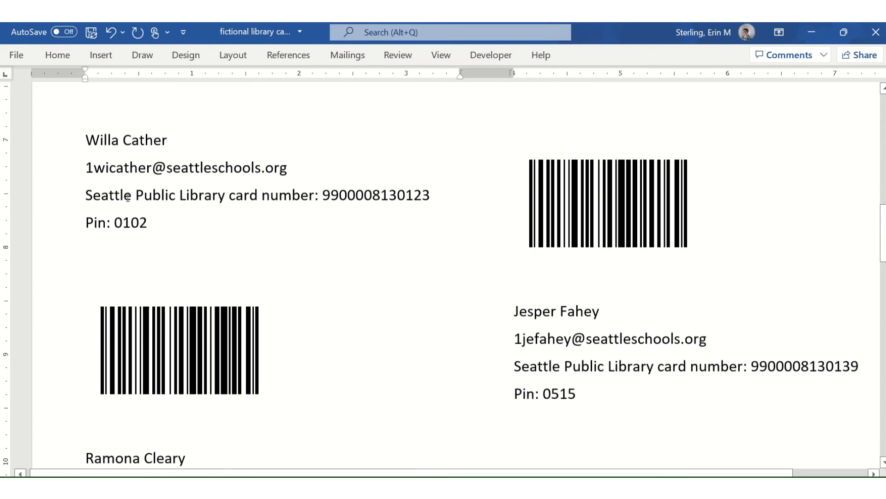
pyautogui.scroll(-2, 145, 265)
pyautogui.scroll(11, 134, 259)
pyautogui.scroll(-2, 106, 319)
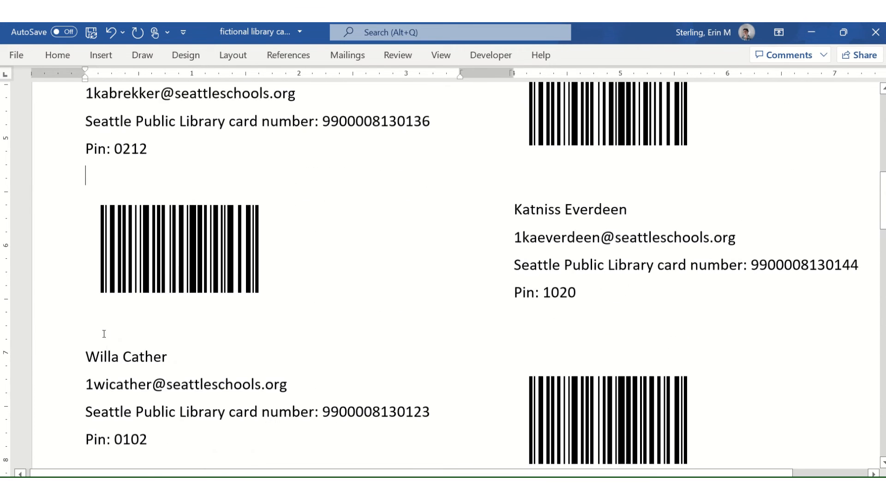
pyautogui.doubleClick(108, 302)
pyautogui.doubleClick(115, 166)
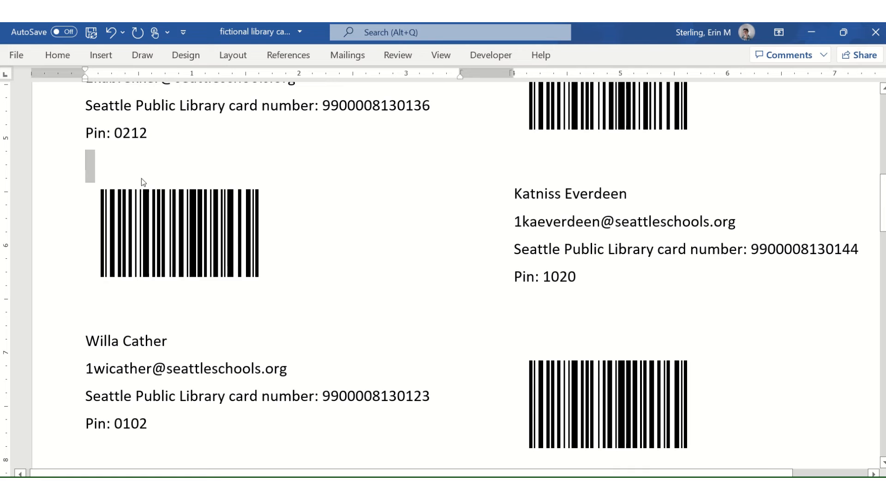
pyautogui.press('Delete')
# Delete the blank line above the top-right label's barcode.
pyautogui.scroll(-6, 154, 193)
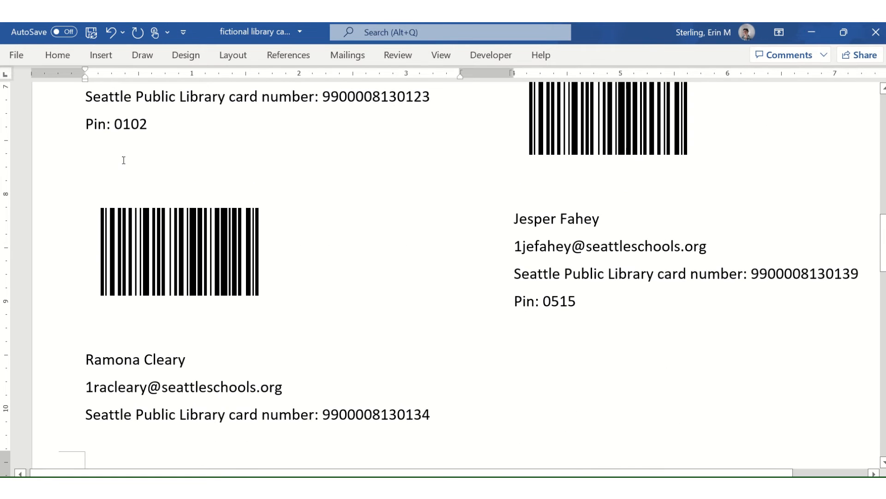
pyautogui.scroll(-15, 167, 223)
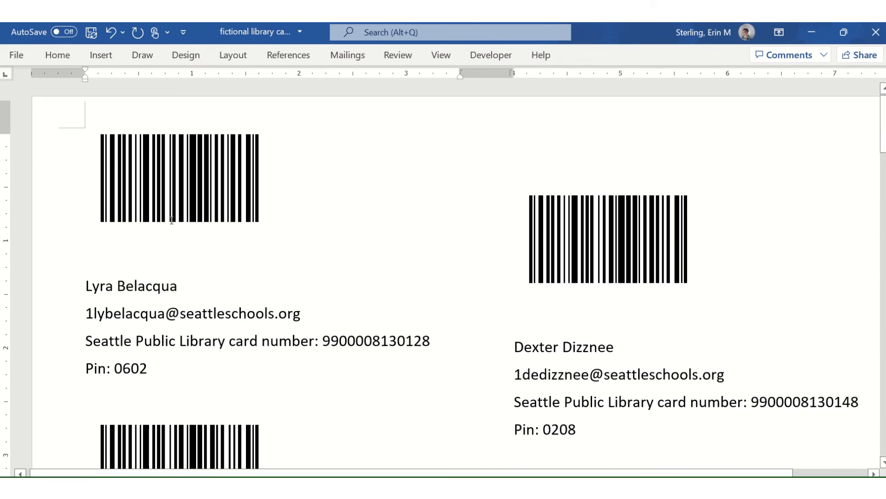
pyautogui.scroll(-5, 172, 218)
pyautogui.scroll(5, 519, 122)
pyautogui.click(524, 135)
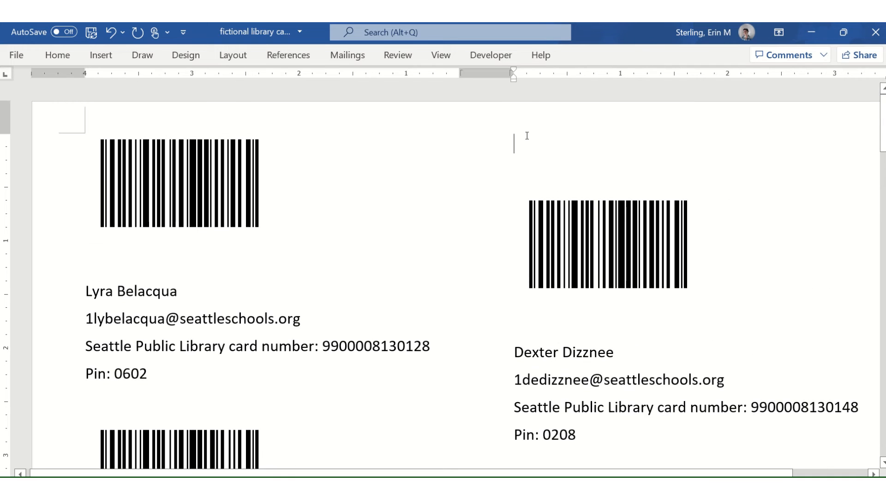
pyautogui.press('Delete')
pyautogui.press('Delete')
pyautogui.scroll(10, 547, 201)
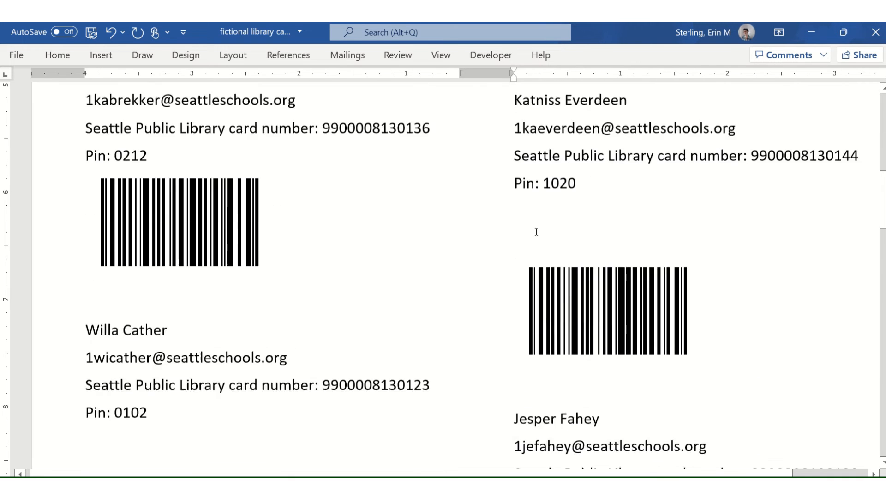
# Delete the blank lines under the first, second and third right-column Pin lines.
pyautogui.scroll(-6, 533, 231)
pyautogui.scroll(8, 526, 229)
pyautogui.scroll(5, 523, 230)
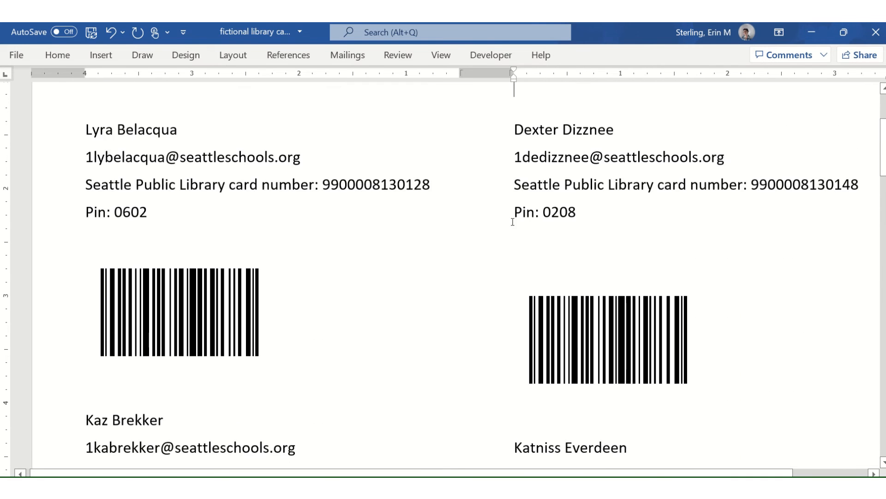
pyautogui.click(524, 242)
pyautogui.press('Delete')
pyautogui.scroll(-5, 512, 246)
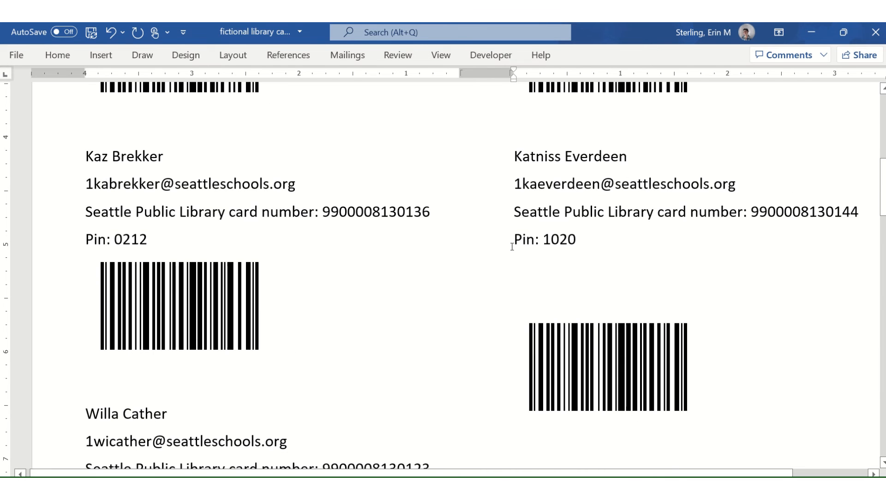
pyautogui.press('Delete')
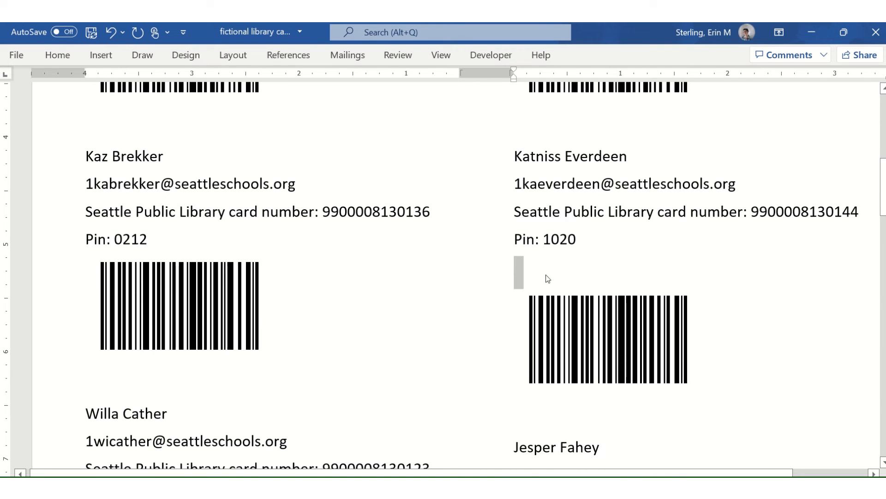
pyautogui.press('Delete')
pyautogui.scroll(-6, 548, 278)
pyautogui.click(571, 222)
pyautogui.press('Delete')
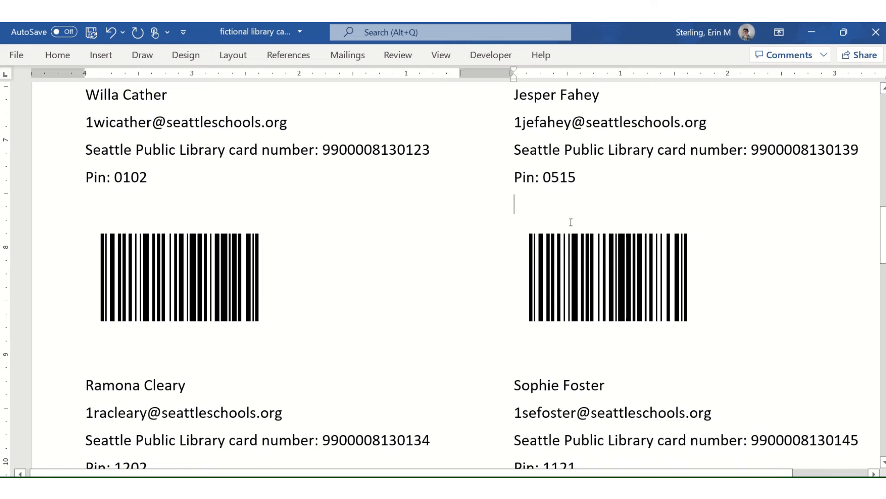
# Delete the blank line above the second-page barcode.
pyautogui.scroll(-5, 571, 223)
pyautogui.scroll(-4, 543, 232)
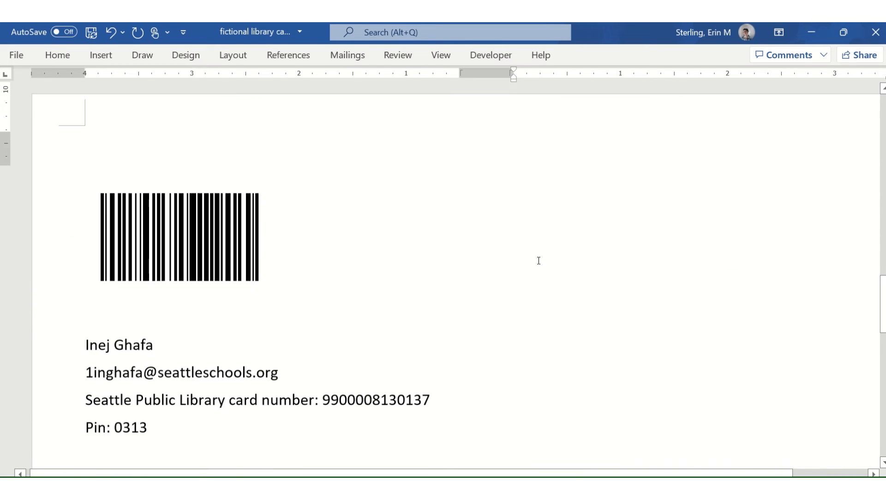
pyautogui.scroll(4, 538, 257)
pyautogui.click(212, 327)
pyautogui.press('Delete')
pyautogui.press('Delete')
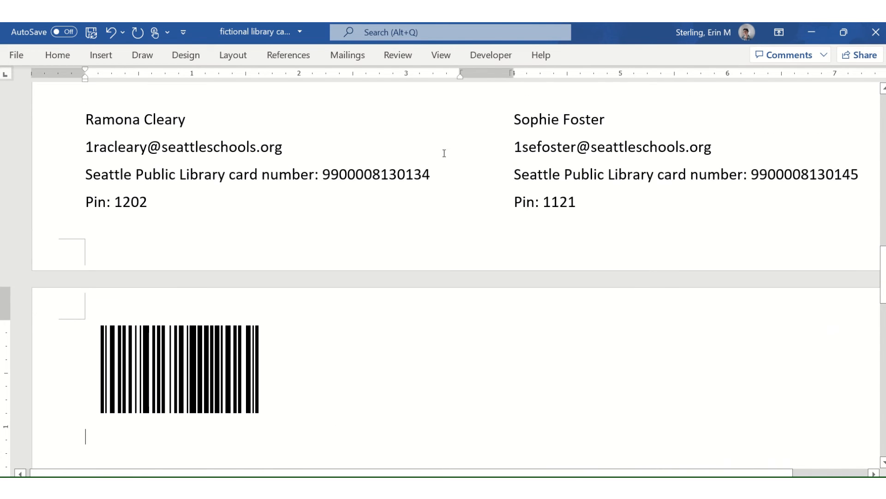
pyautogui.scroll(-5, 361, 251)
pyautogui.scroll(8, 361, 251)
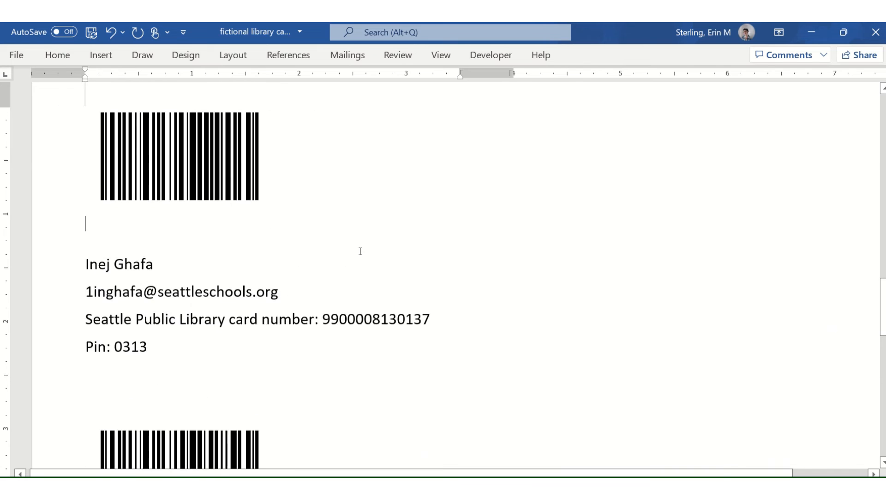
# Select everything from that point to the end of the document.
pyautogui.hotkey('ctrl', 'shift', 'End')
pyautogui.scroll(-1, 247, 390)
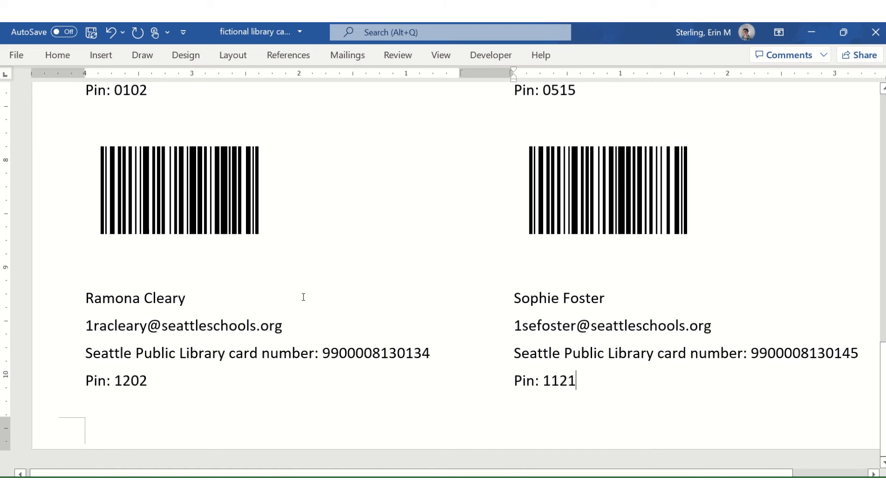
pyautogui.scroll(19, 603, 365)
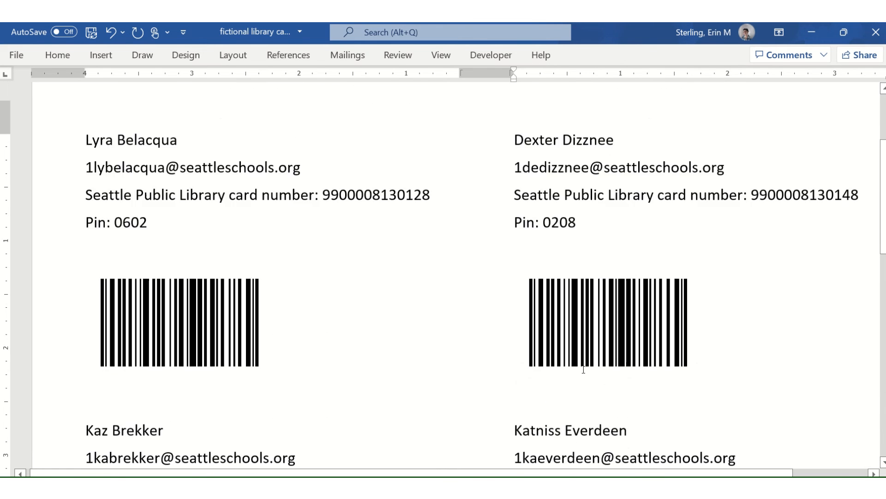
pyautogui.scroll(-1, 574, 324)
pyautogui.scroll(-18, 572, 300)
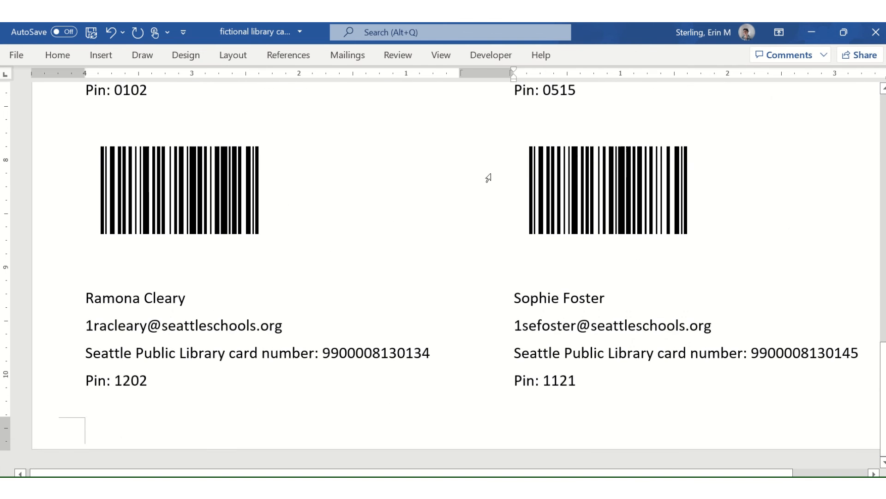
pyautogui.click(347, 55)
# Turn off Preview Results to show merge field codes, and select the right label column.
pyautogui.click(642, 97)
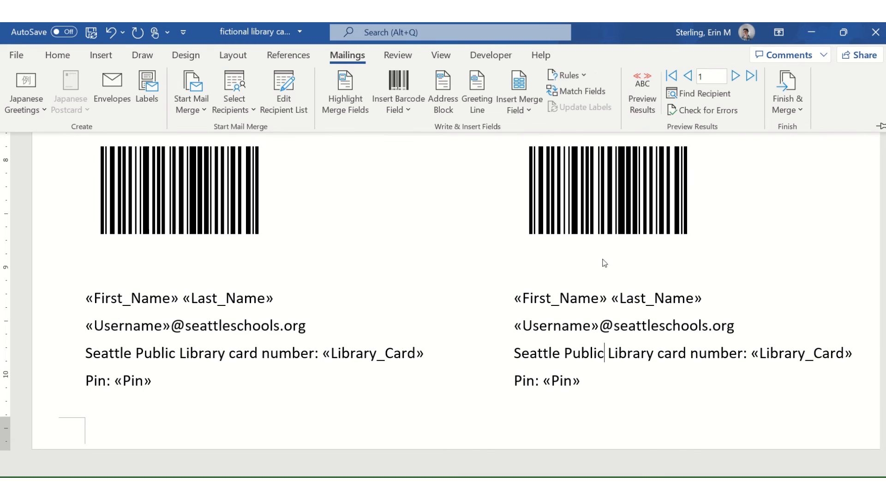
pyautogui.click(562, 434)
pyautogui.moveTo(585, 378); pyautogui.dragTo(555, 75)
pyautogui.hotkey('ctrl', 'c')
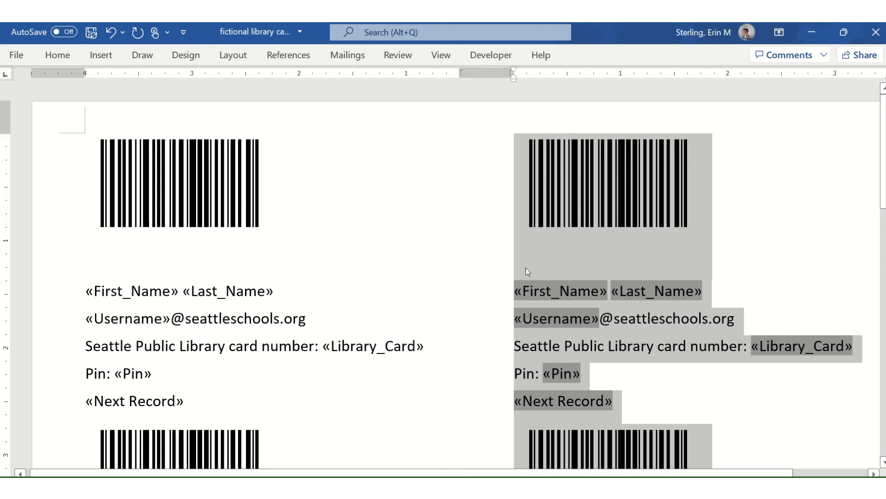
pyautogui.scroll(-10, 526, 271)
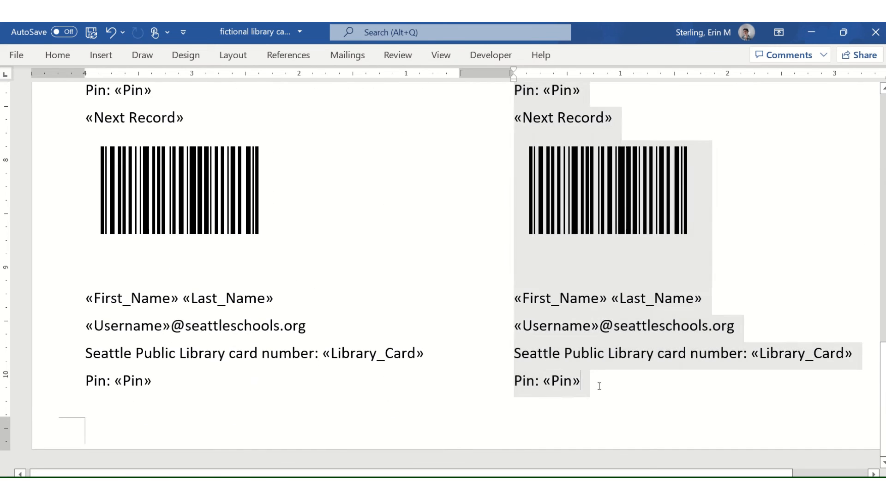
pyautogui.click(568, 388)
# Paste the copied label block three times onto the following page.
pyautogui.scroll(-2, 568, 395)
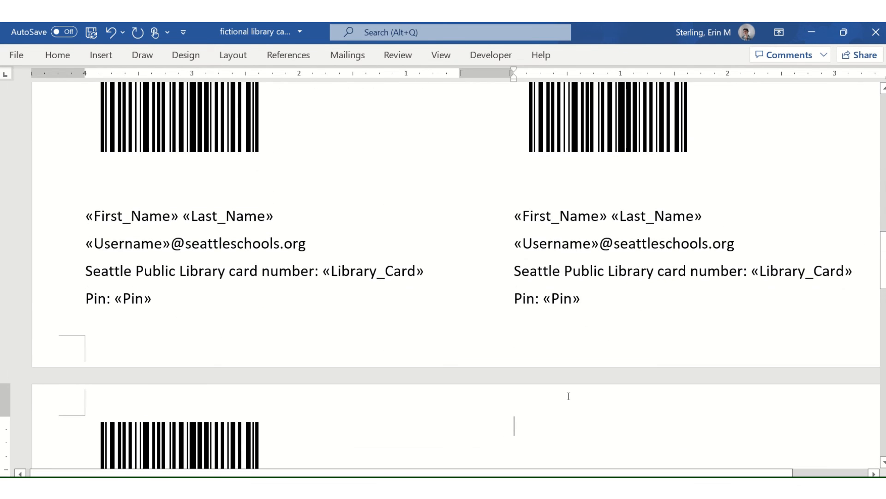
pyautogui.hotkey('ctrl', 'v')
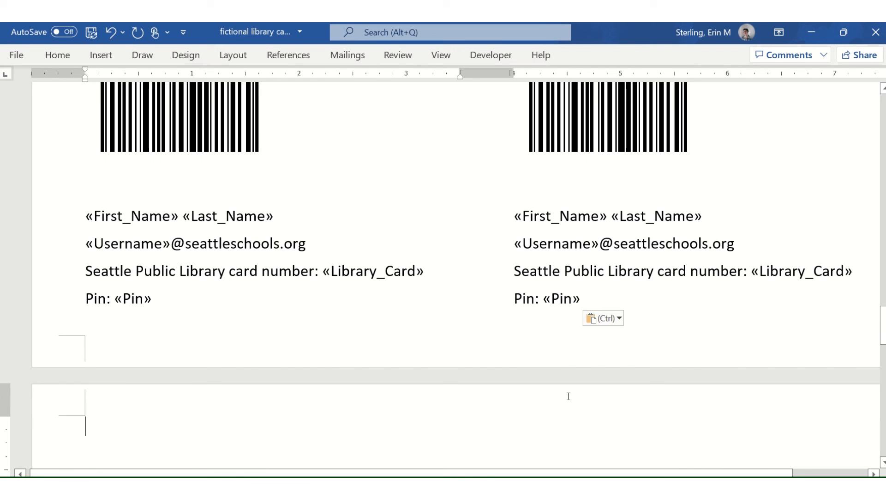
pyautogui.hotkey('ctrl', 'v')
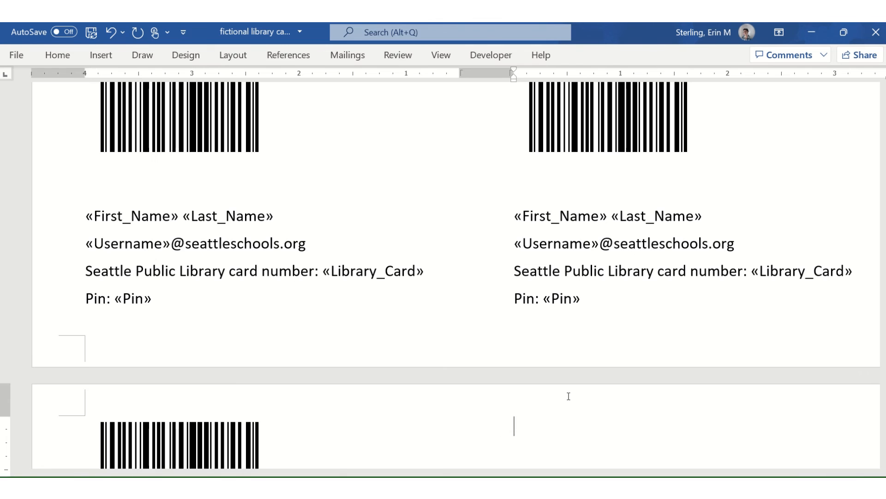
pyautogui.hotkey('ctrl', 'v')
pyautogui.hotkey('ctrl', 'v')
pyautogui.hotkey('ctrl', 'v')
pyautogui.hotkey('ctrl', 'v')
pyautogui.hotkey('ctrl', 'v')
pyautogui.hotkey('ctrl', 'v')
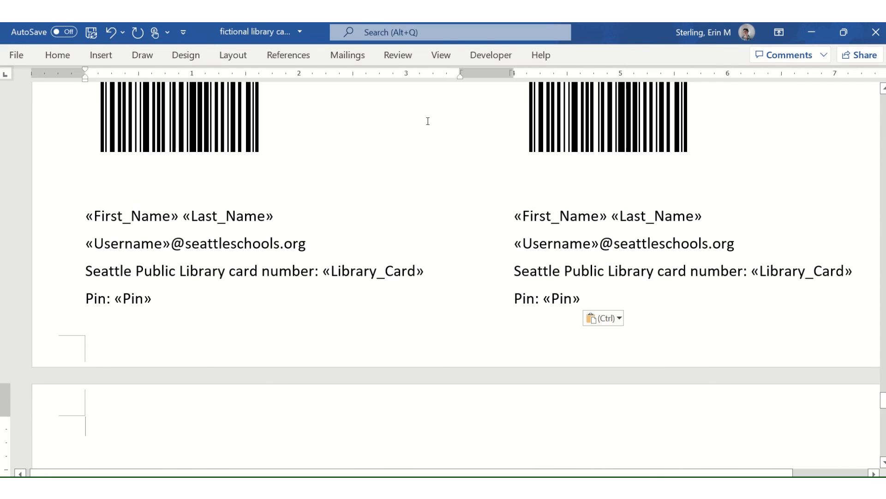
# Turn Preview Results back on to show the labels filled with student data.
pyautogui.click(348, 55)
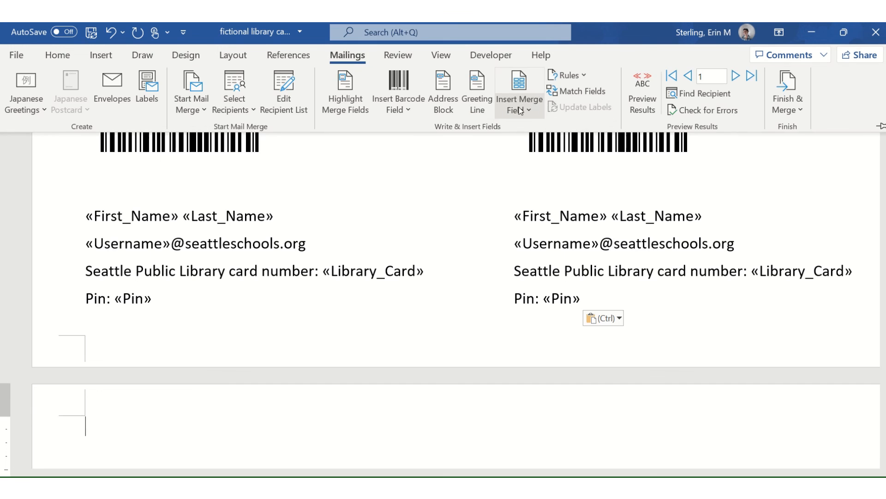
pyautogui.click(634, 84)
pyautogui.scroll(-5, 578, 305)
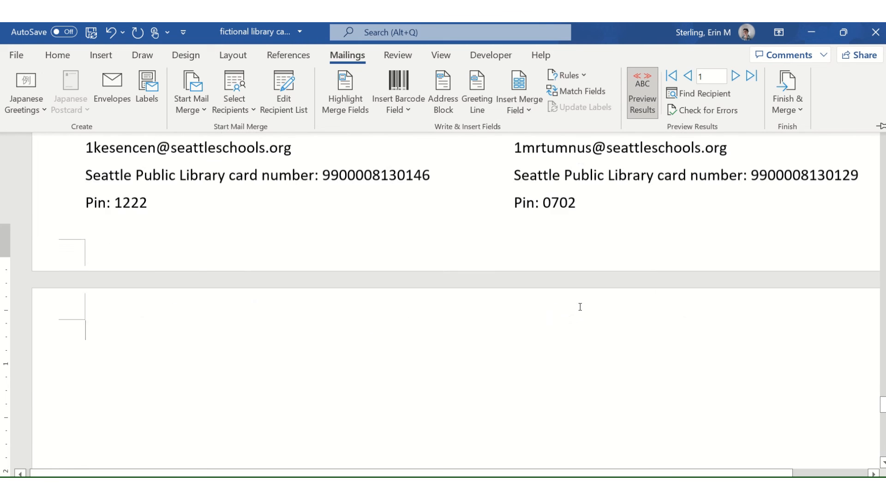
pyautogui.scroll(5, 578, 306)
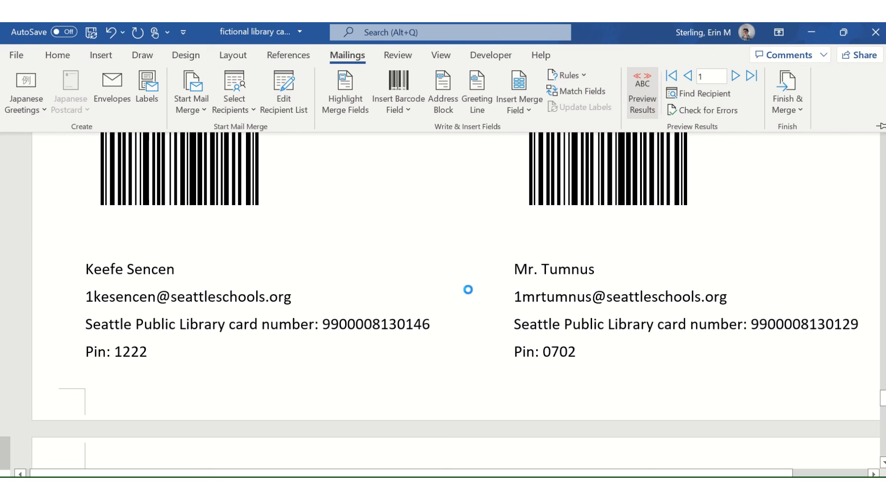
pyautogui.scroll(-3, 468, 289)
# Paste the label block into the blank label cells, continuing onto the next page.
pyautogui.click(119, 338)
pyautogui.hotkey('ctrl', 'v')
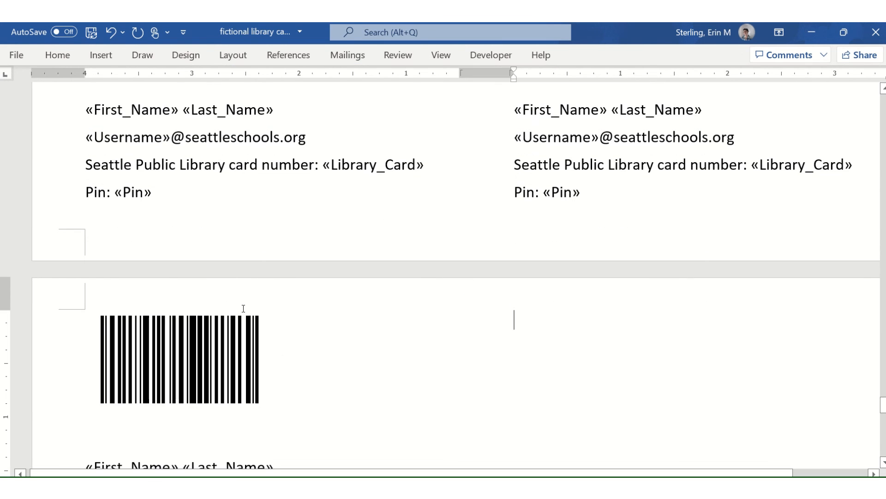
pyautogui.hotkey('ctrl', 'v')
pyautogui.press('Tab')
pyautogui.hotkey('ctrl', 'v')
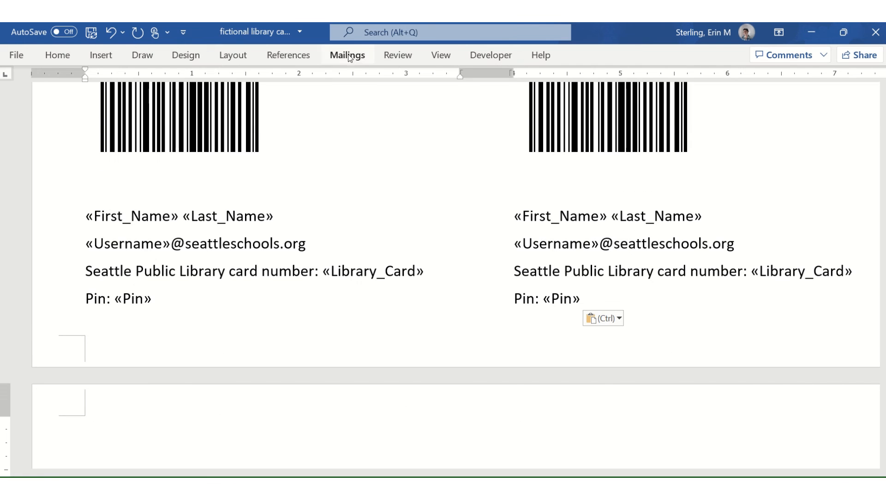
pyautogui.click(349, 58)
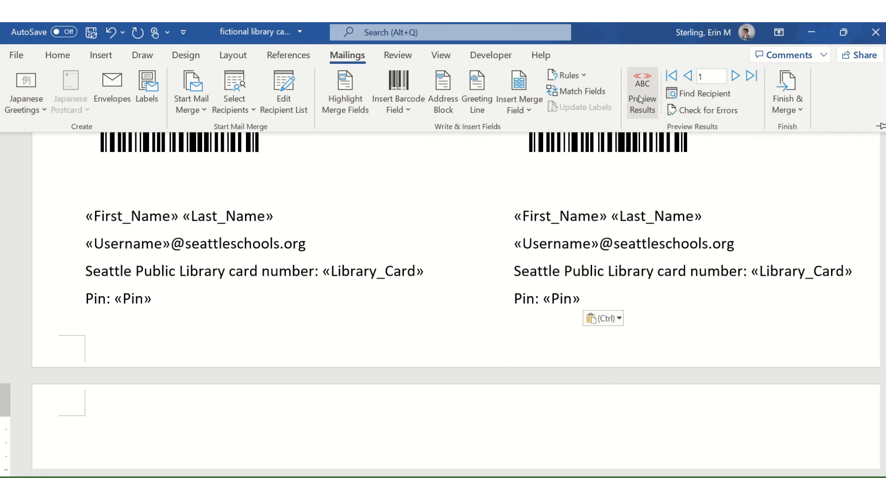